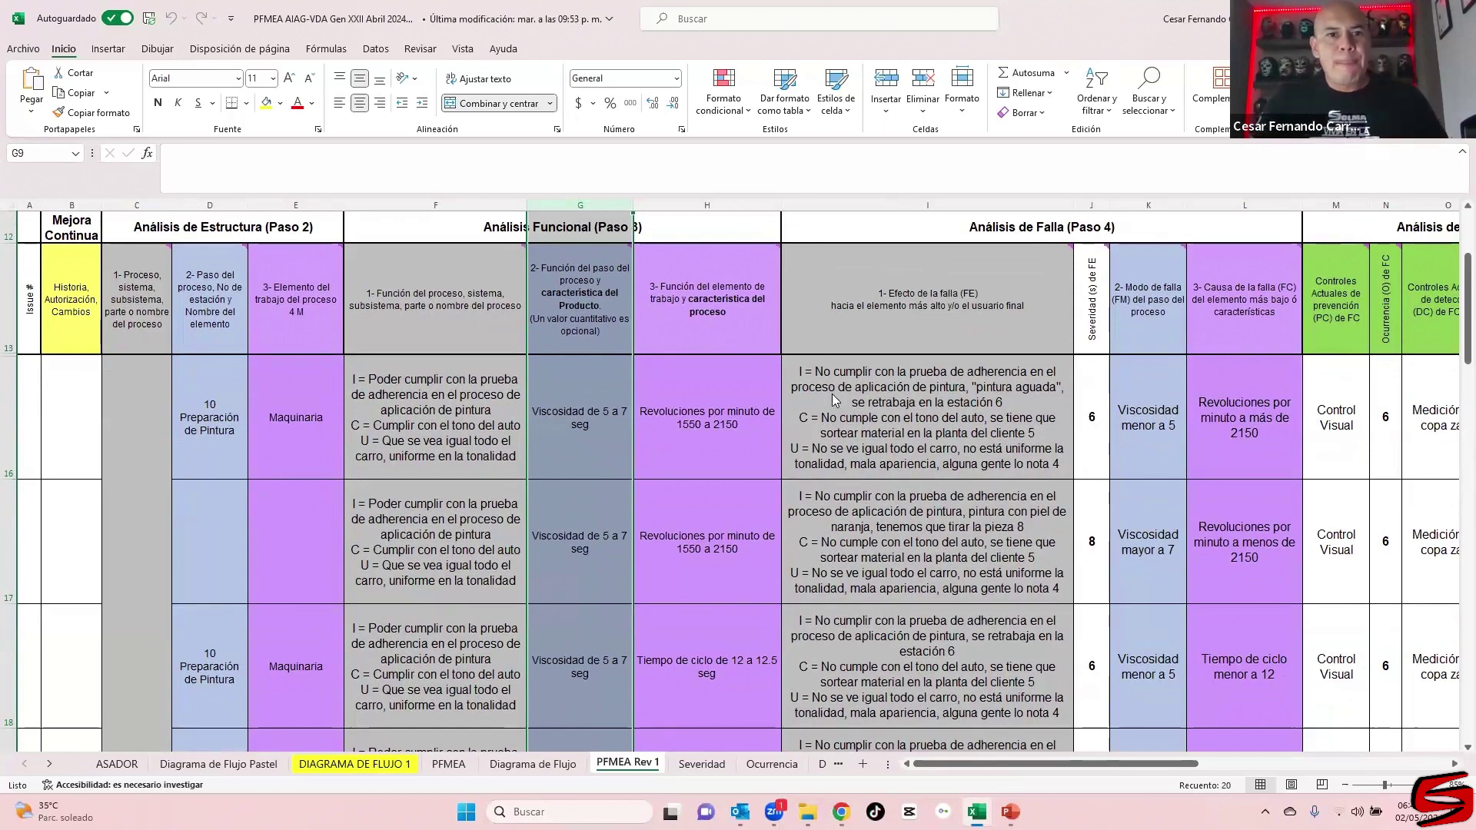
- Examine the process function column F, the notes on headers E13 and F13, and the first function entry in F16
{"action": "left_click", "coordinate": [494, 206]}
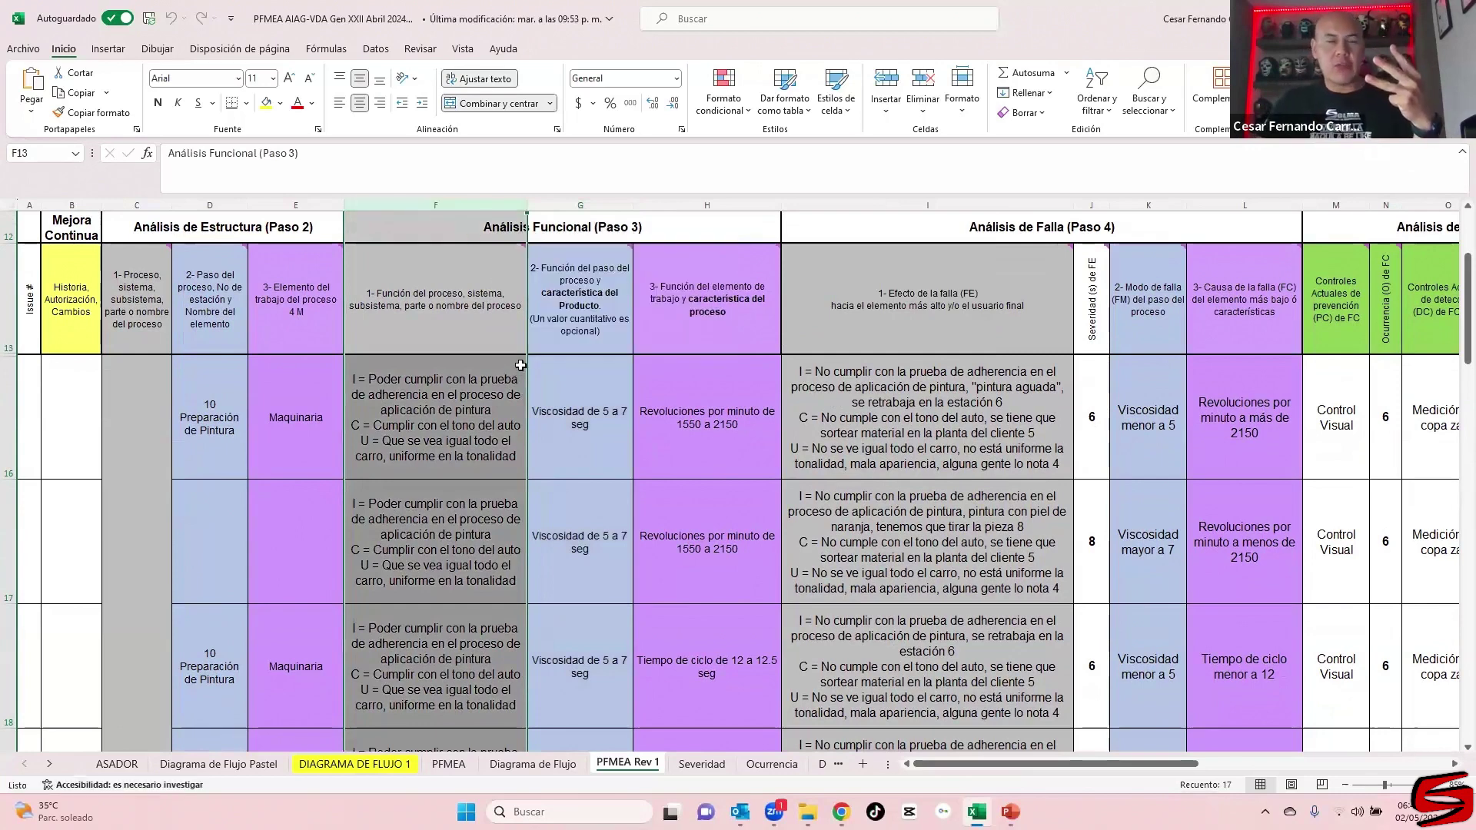
{"action": "mouse_move", "coordinate": [517, 325]}
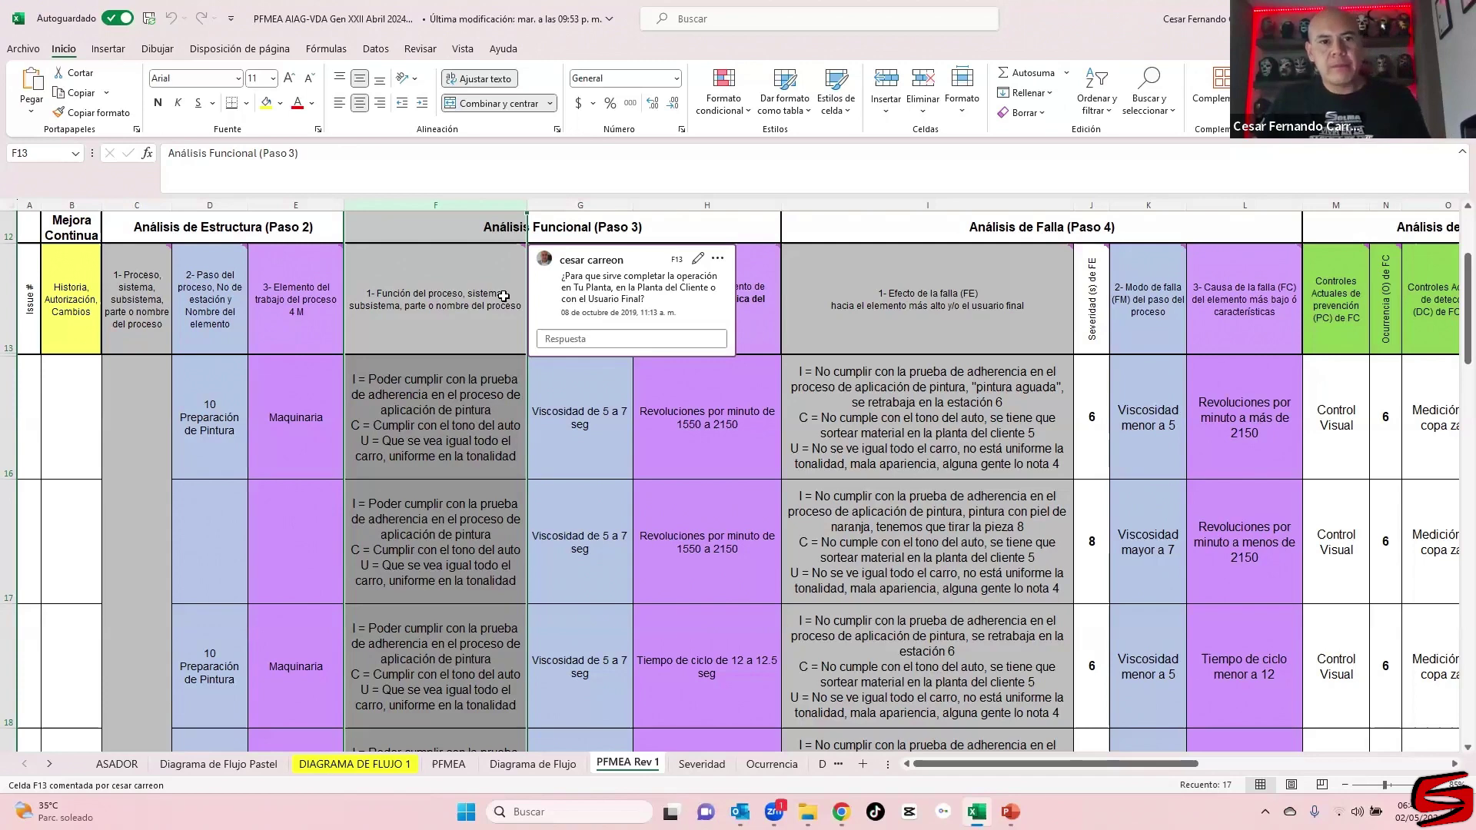
{"action": "mouse_move", "coordinate": [314, 333]}
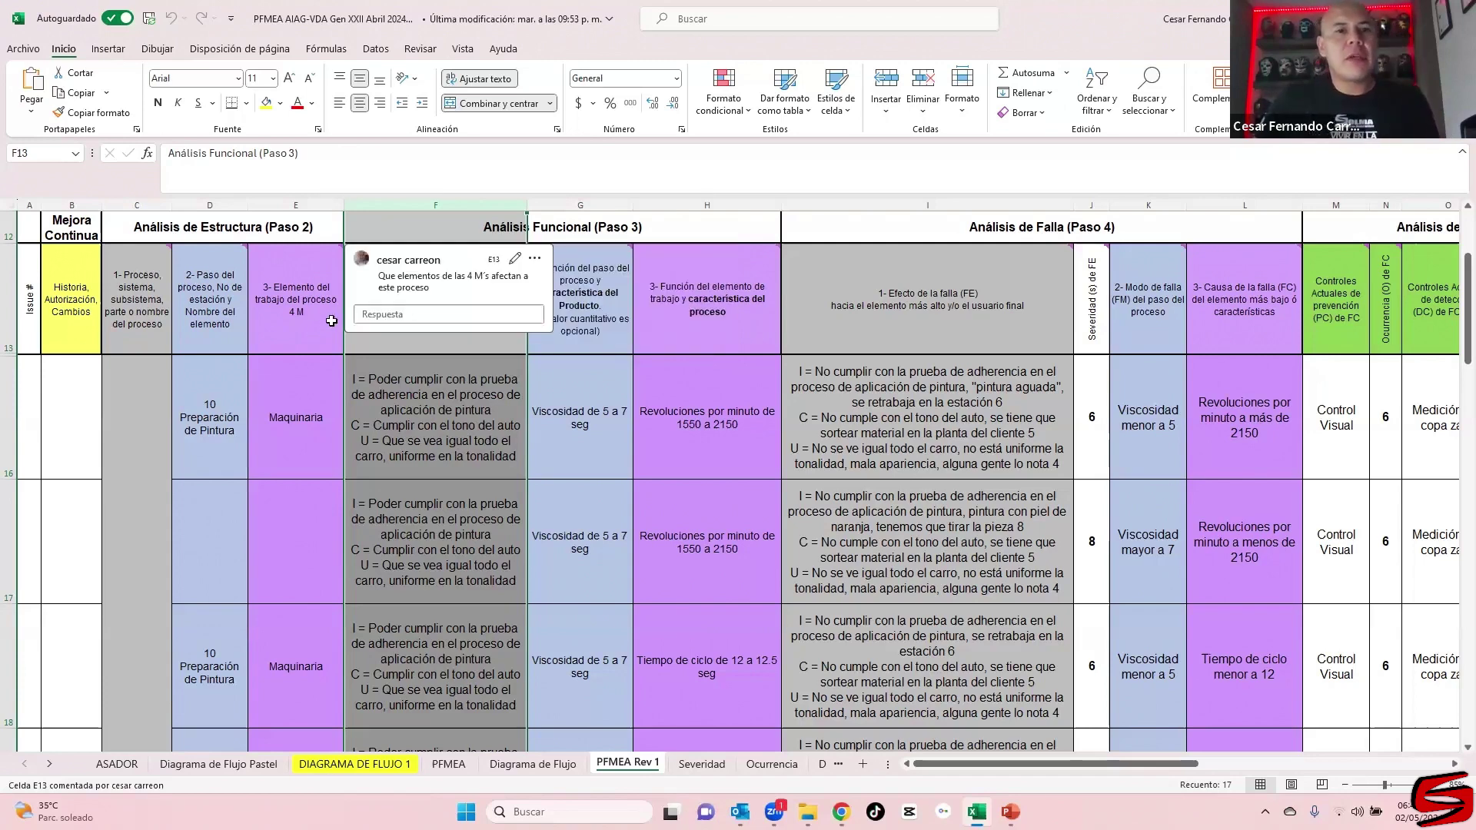
{"action": "left_click", "coordinate": [392, 368]}
{"action": "mouse_move", "coordinate": [396, 302]}
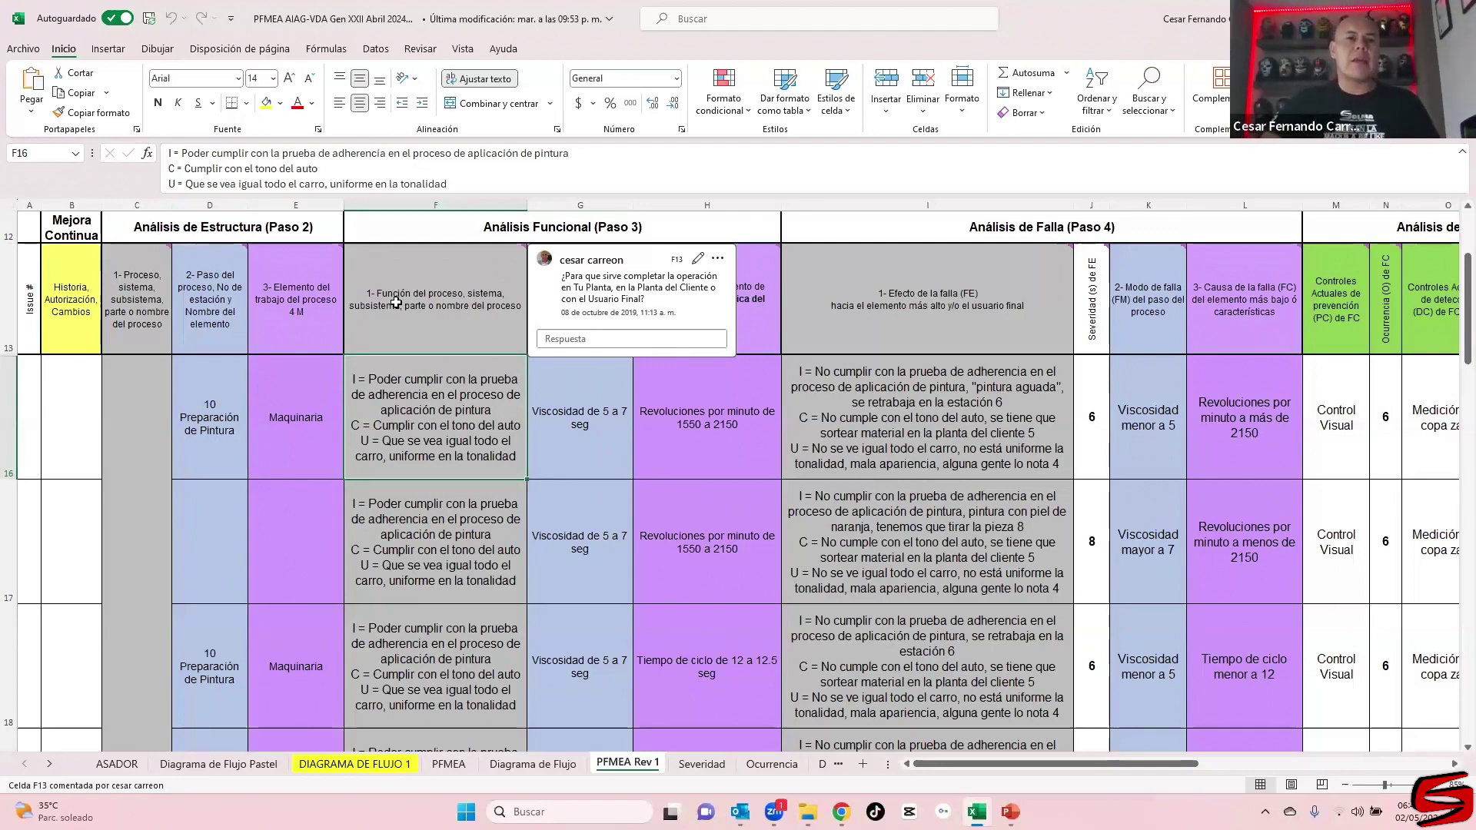
- Compare the process step "10 Preparación de Pintura" in column D with its product characteristic in column G, rows 16 and 17
{"action": "left_click", "coordinate": [565, 414]}
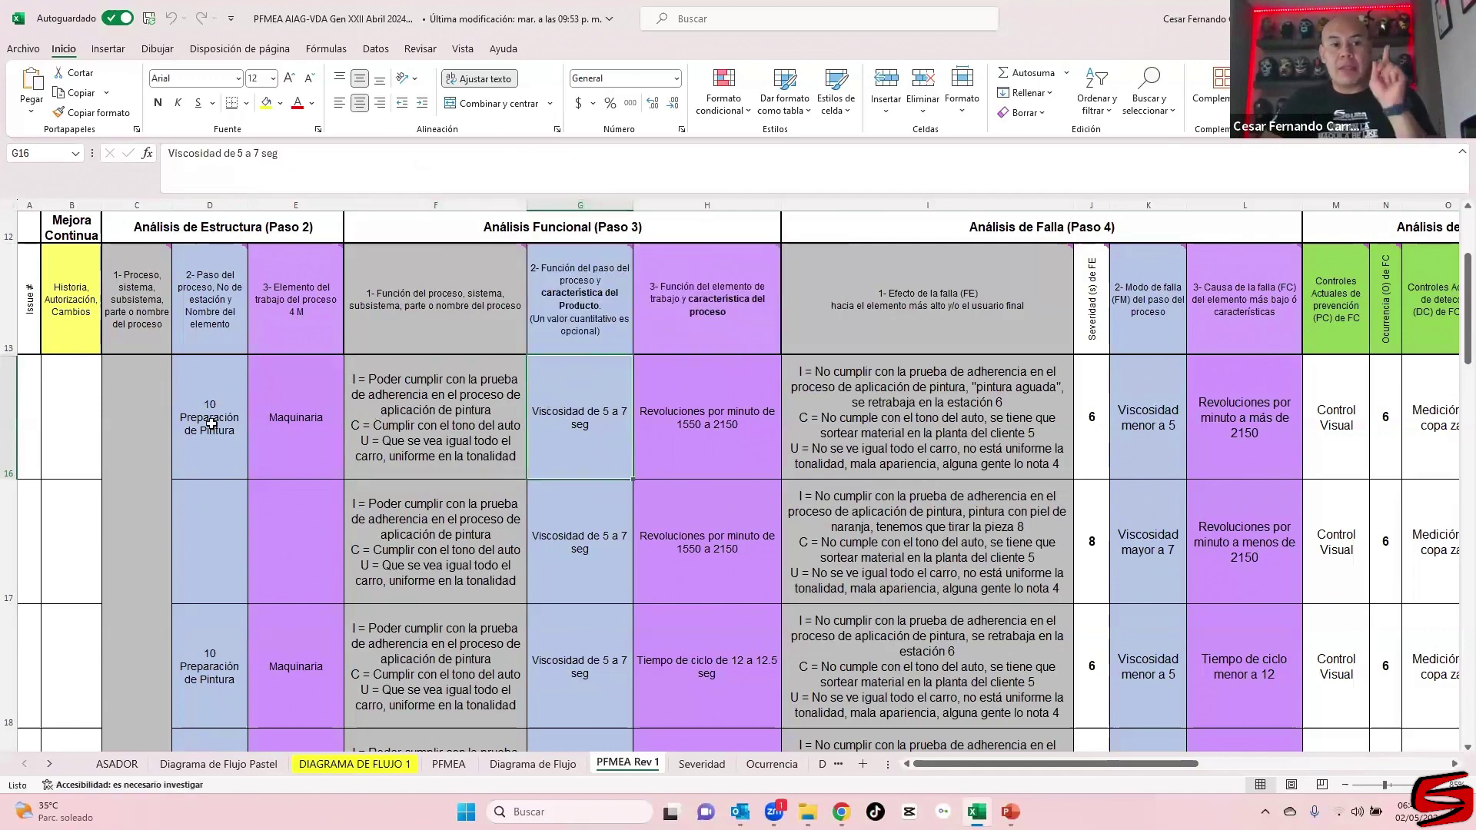
{"action": "left_click_drag", "start_coordinate": [212, 424], "coordinate": [323, 585]}
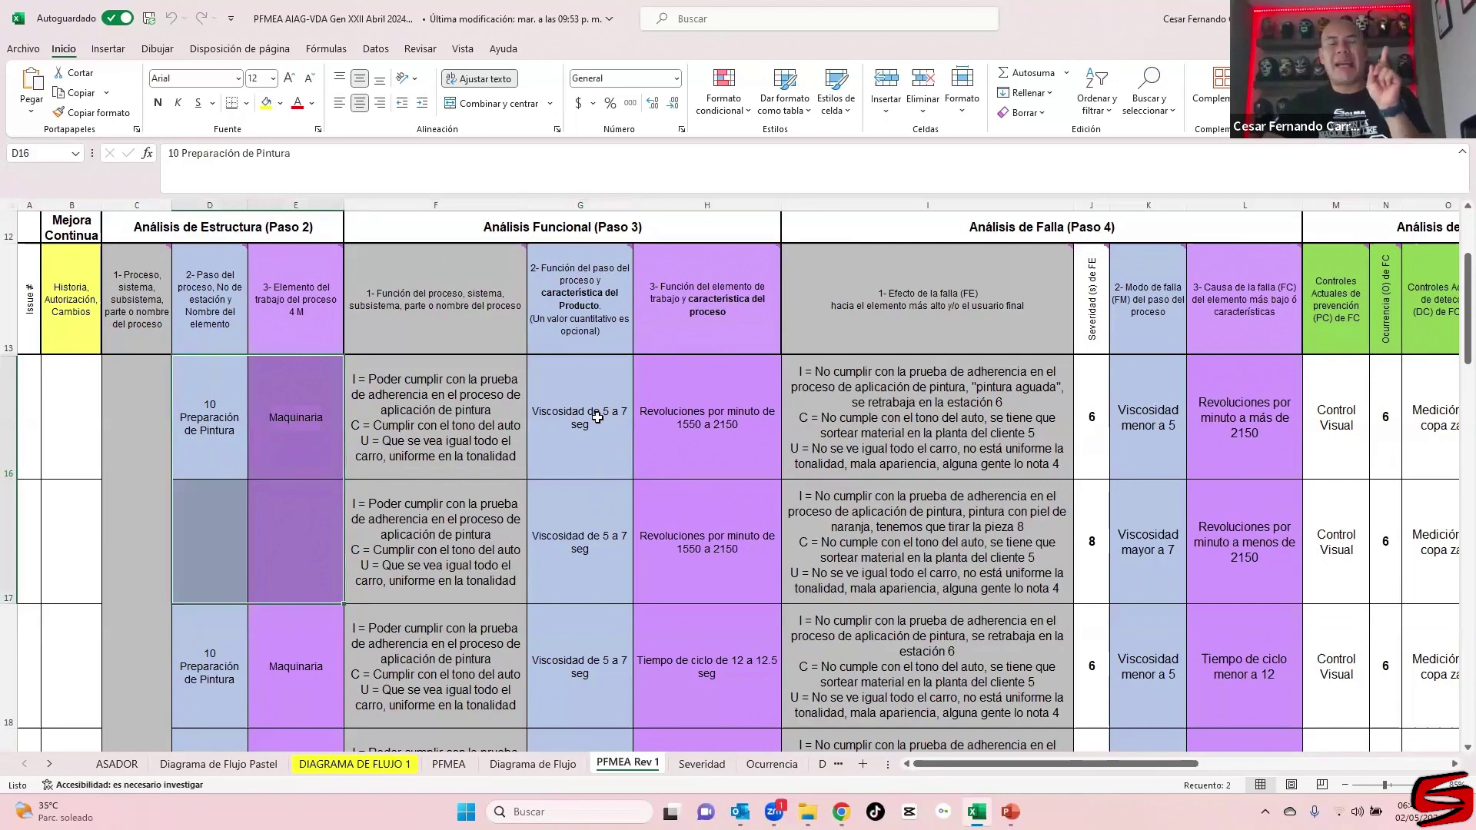
{"action": "mouse_move", "coordinate": [598, 421]}
{"action": "left_mouse_down"}
{"action": "mouse_move", "coordinate": [598, 492]}
{"action": "mouse_move", "coordinate": [596, 446]}
{"action": "left_mouse_up"}
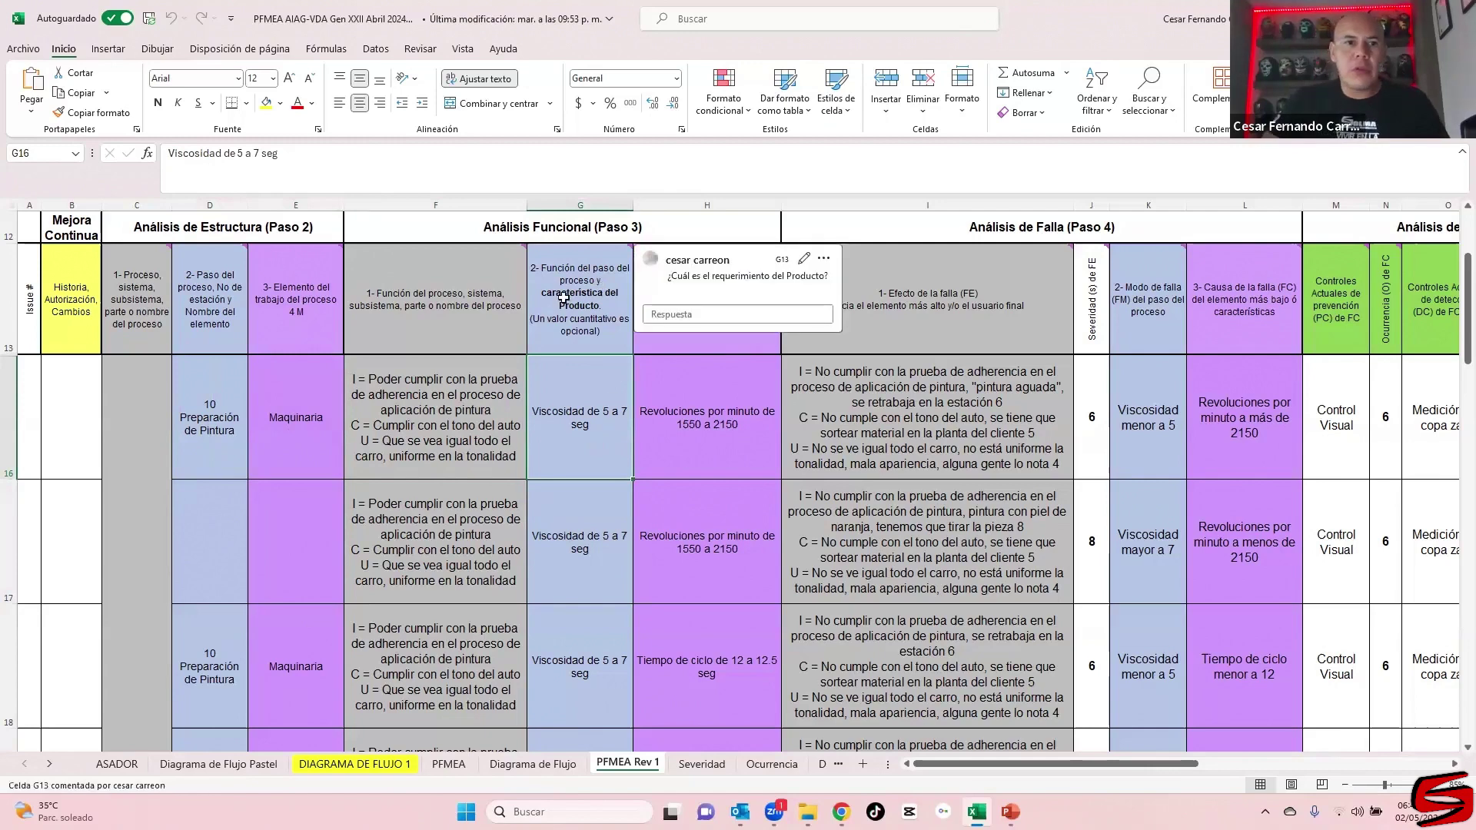
{"action": "left_click_drag", "start_coordinate": [205, 366], "coordinate": [203, 496]}
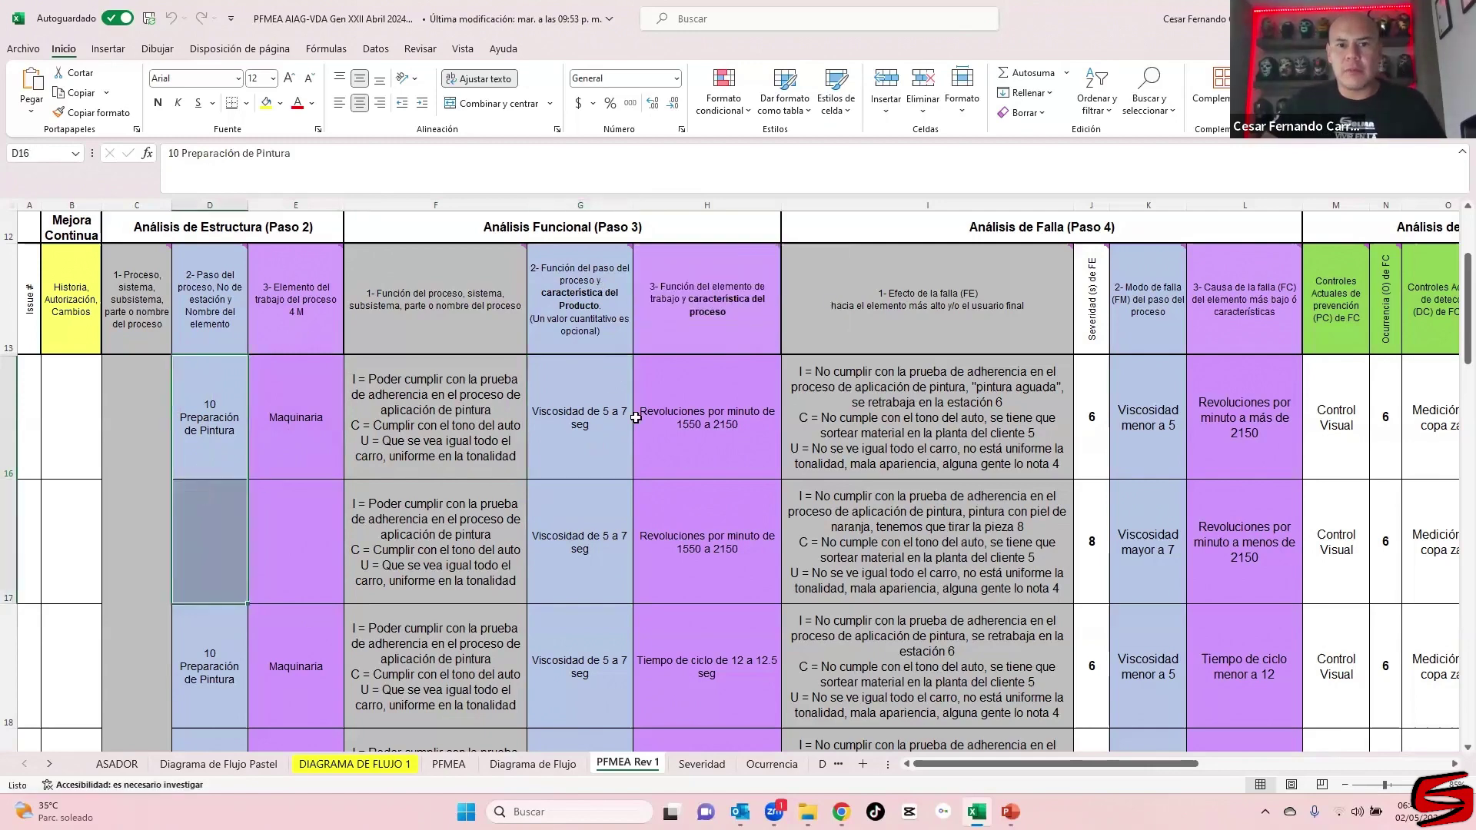
{"action": "left_click", "coordinate": [217, 402]}
{"action": "left_click_drag", "start_coordinate": [218, 402], "coordinate": [224, 512]}
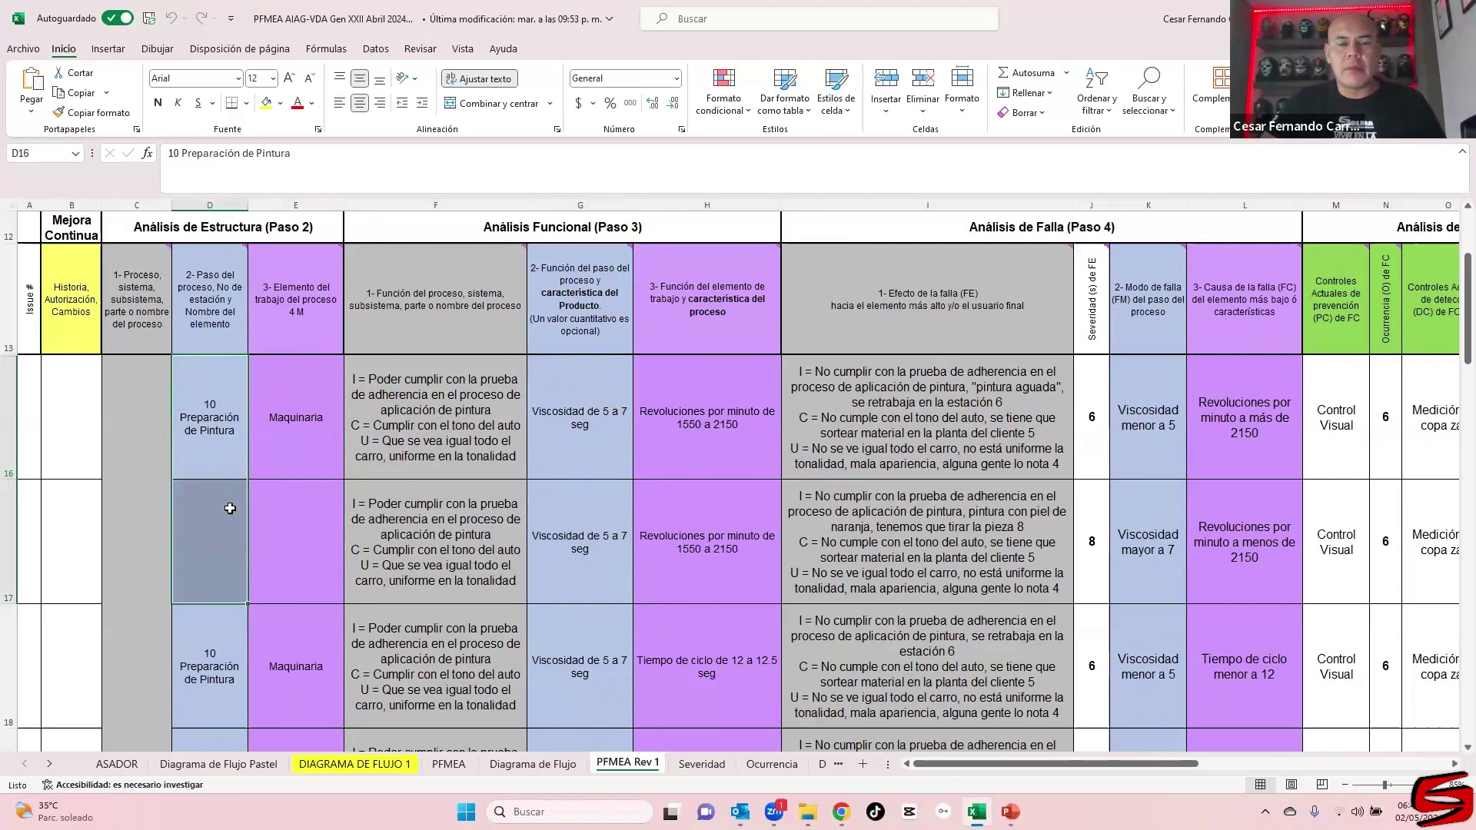
{"action": "left_click_drag", "start_coordinate": [584, 411], "coordinate": [598, 505]}
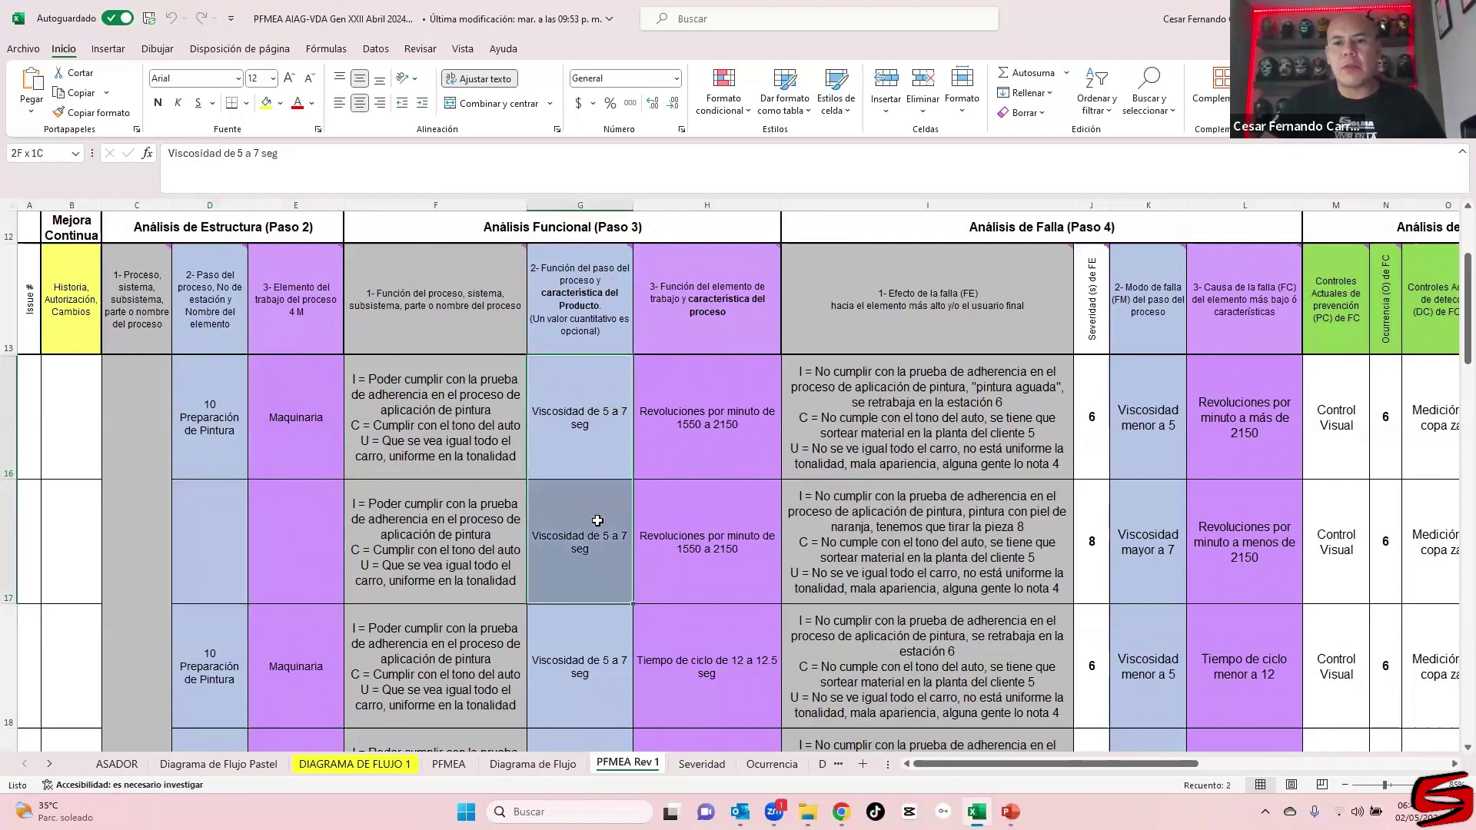
{"action": "left_click", "coordinate": [588, 444]}
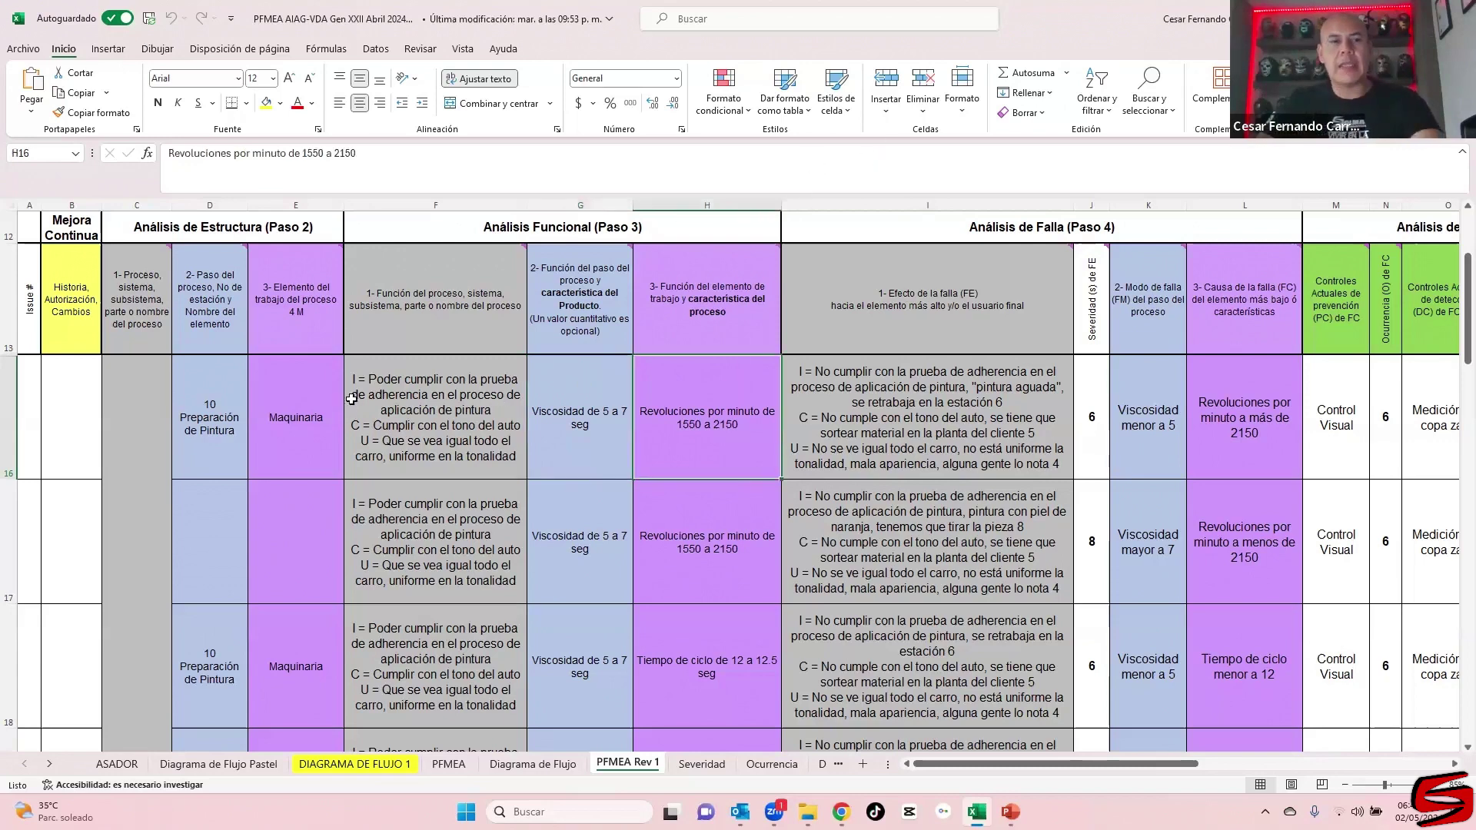
- Match the 4M elements Maquinaria, Materiales and Mano de Obra in column E with their process characteristics in column H
{"action": "left_click", "coordinate": [312, 423], "text": "ctrl"}
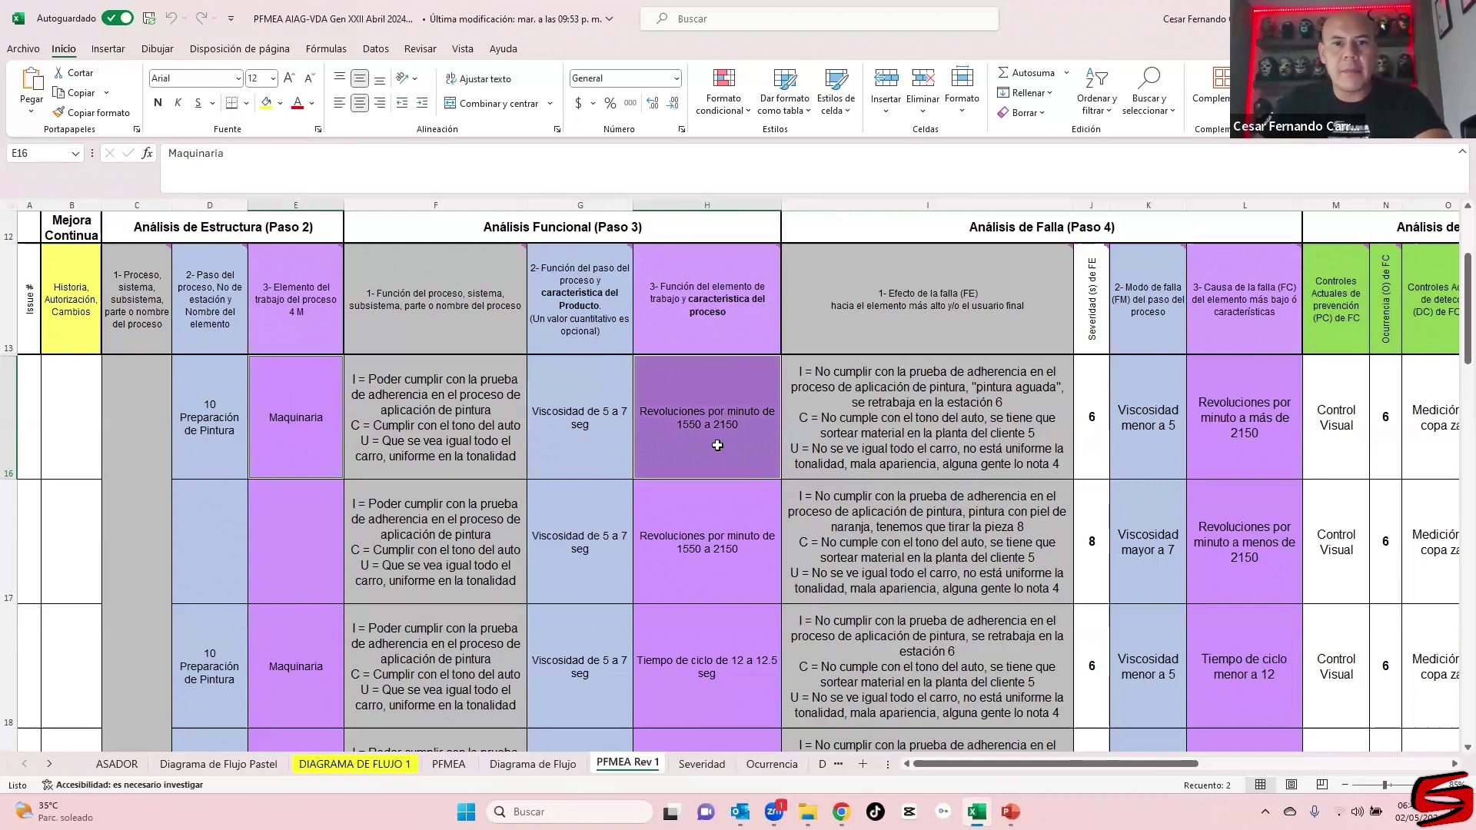
{"action": "left_click_drag", "start_coordinate": [719, 450], "coordinate": [731, 666]}
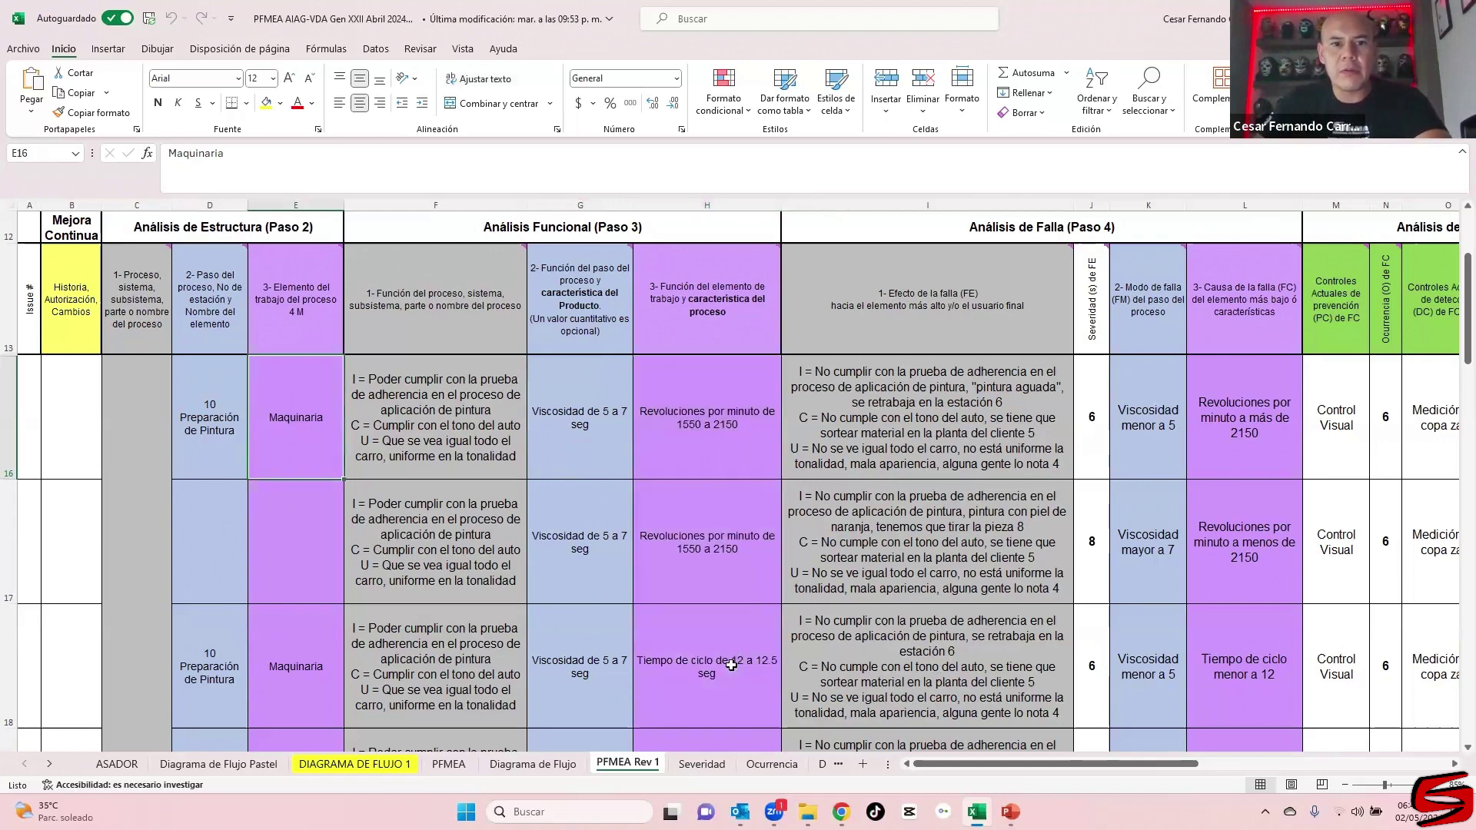
{"action": "scroll", "coordinate": [300, 534], "scroll_direction": "down", "scroll_amount": 1}
{"action": "scroll", "coordinate": [300, 534], "scroll_direction": "down", "scroll_amount": 2}
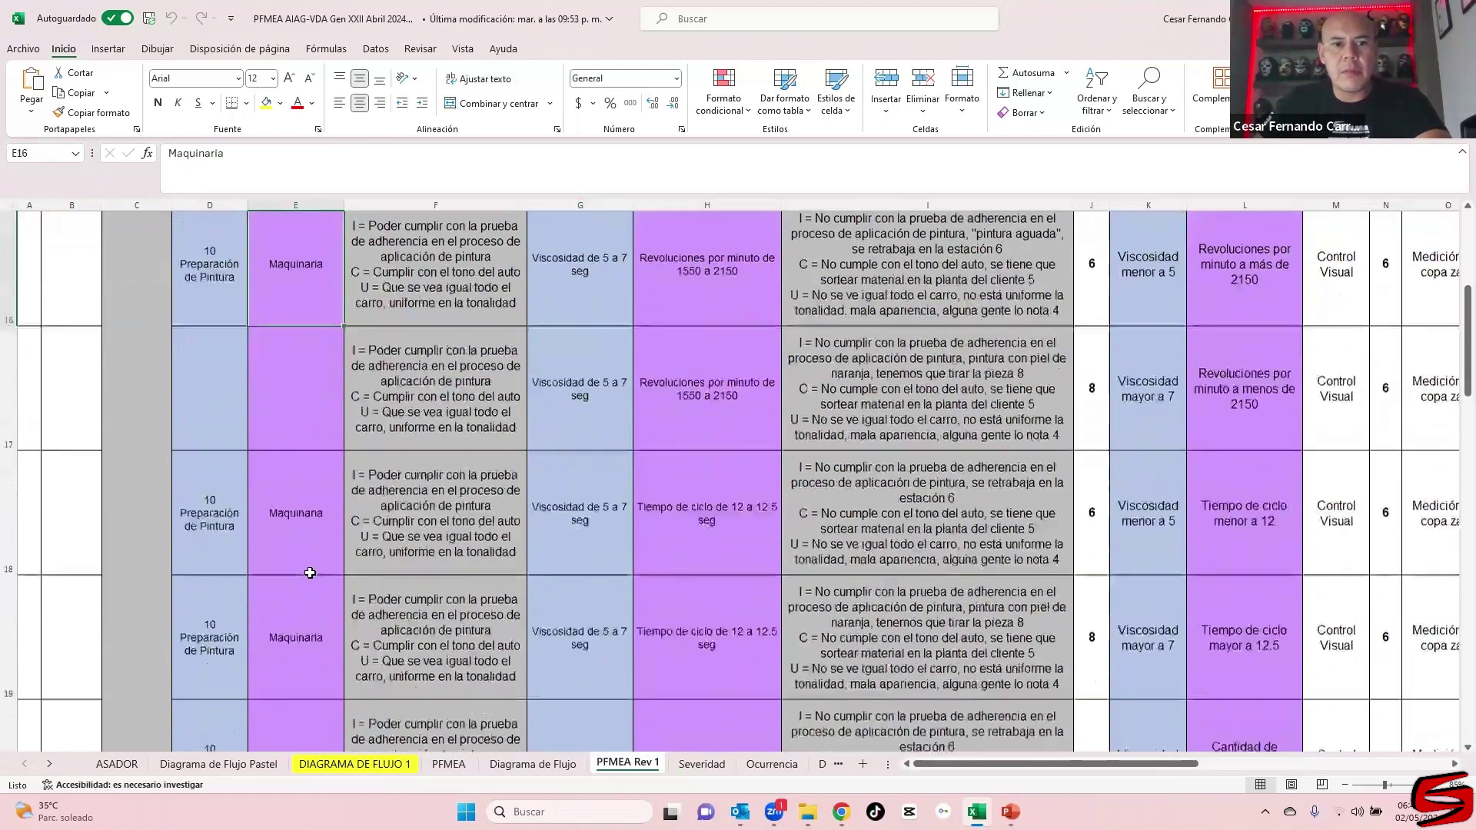
{"action": "left_click", "coordinate": [295, 659]}
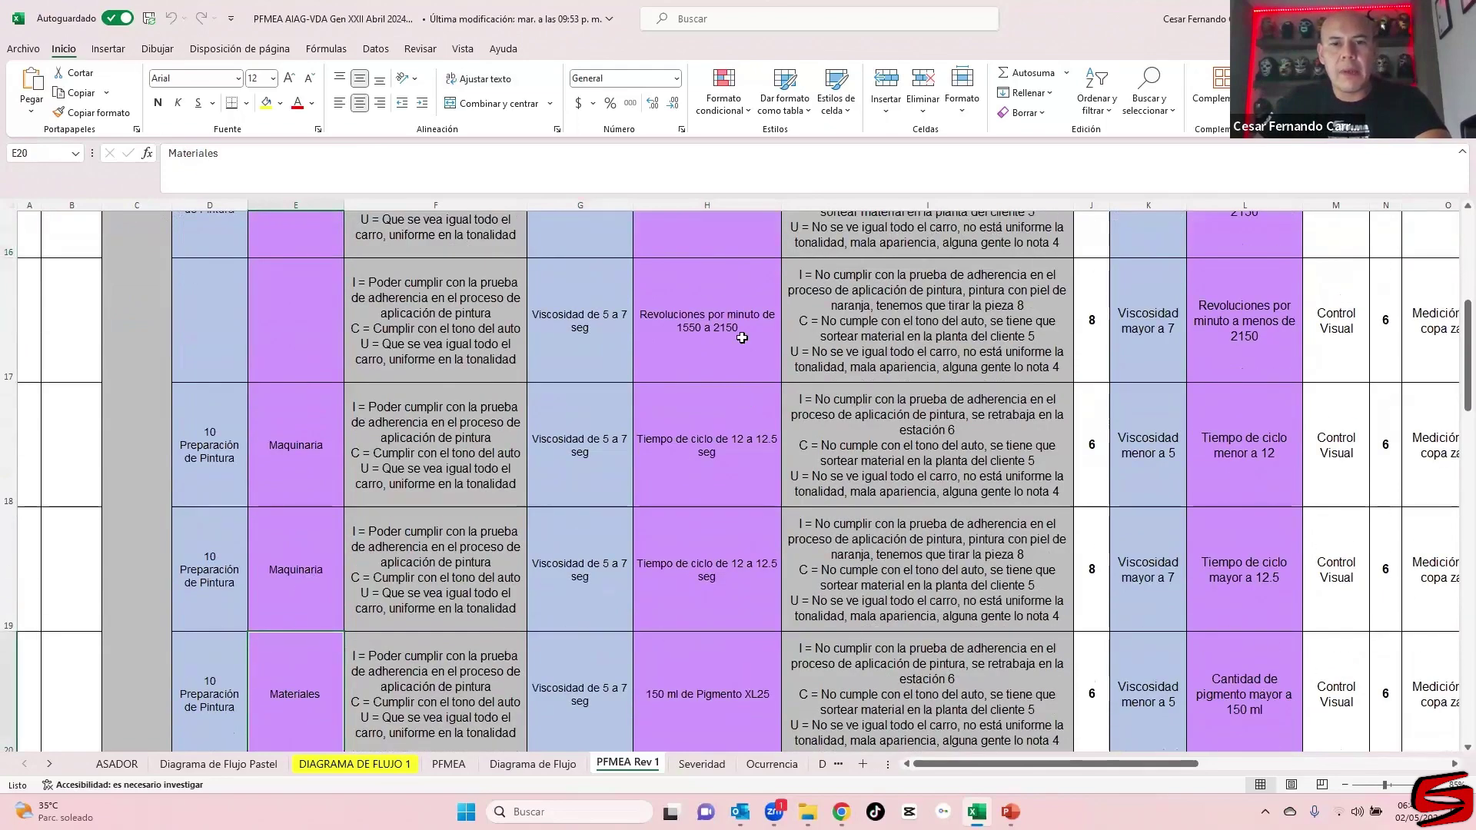
{"action": "left_click_drag", "start_coordinate": [740, 336], "coordinate": [736, 573]}
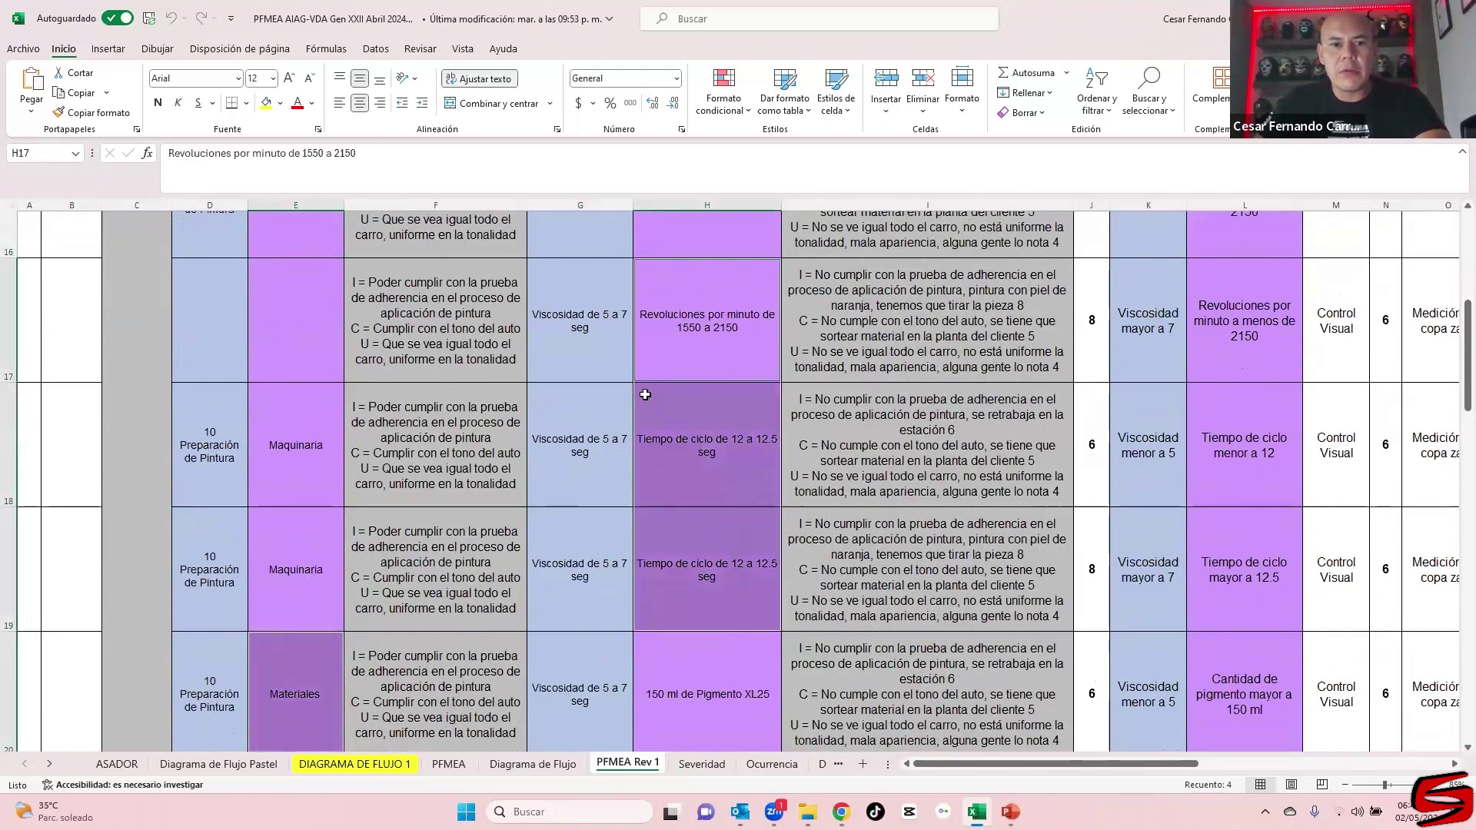
{"action": "scroll", "coordinate": [659, 402], "scroll_direction": "down", "scroll_amount": 3}
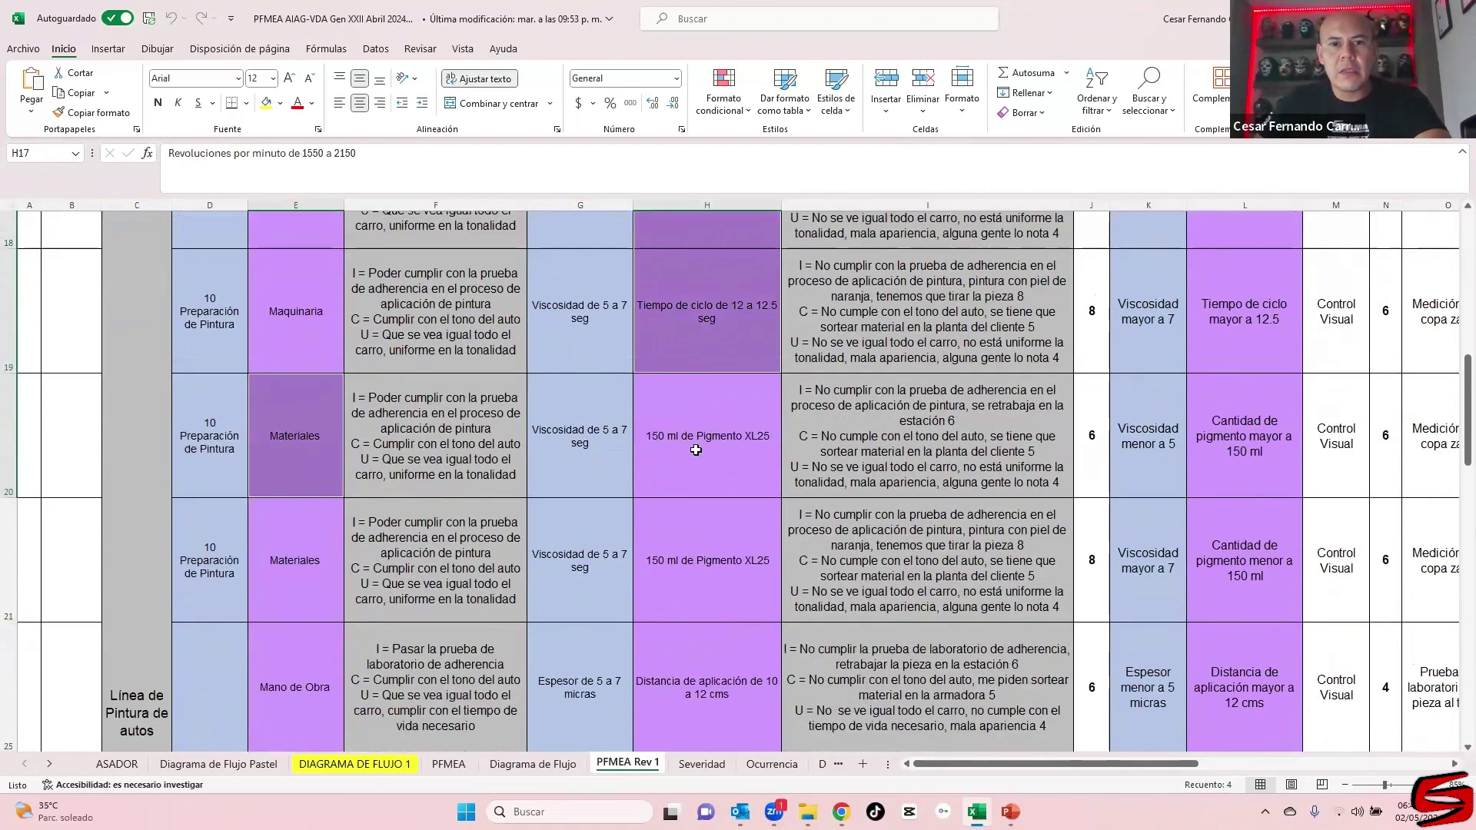
{"action": "left_click_drag", "start_coordinate": [697, 447], "coordinate": [713, 635]}
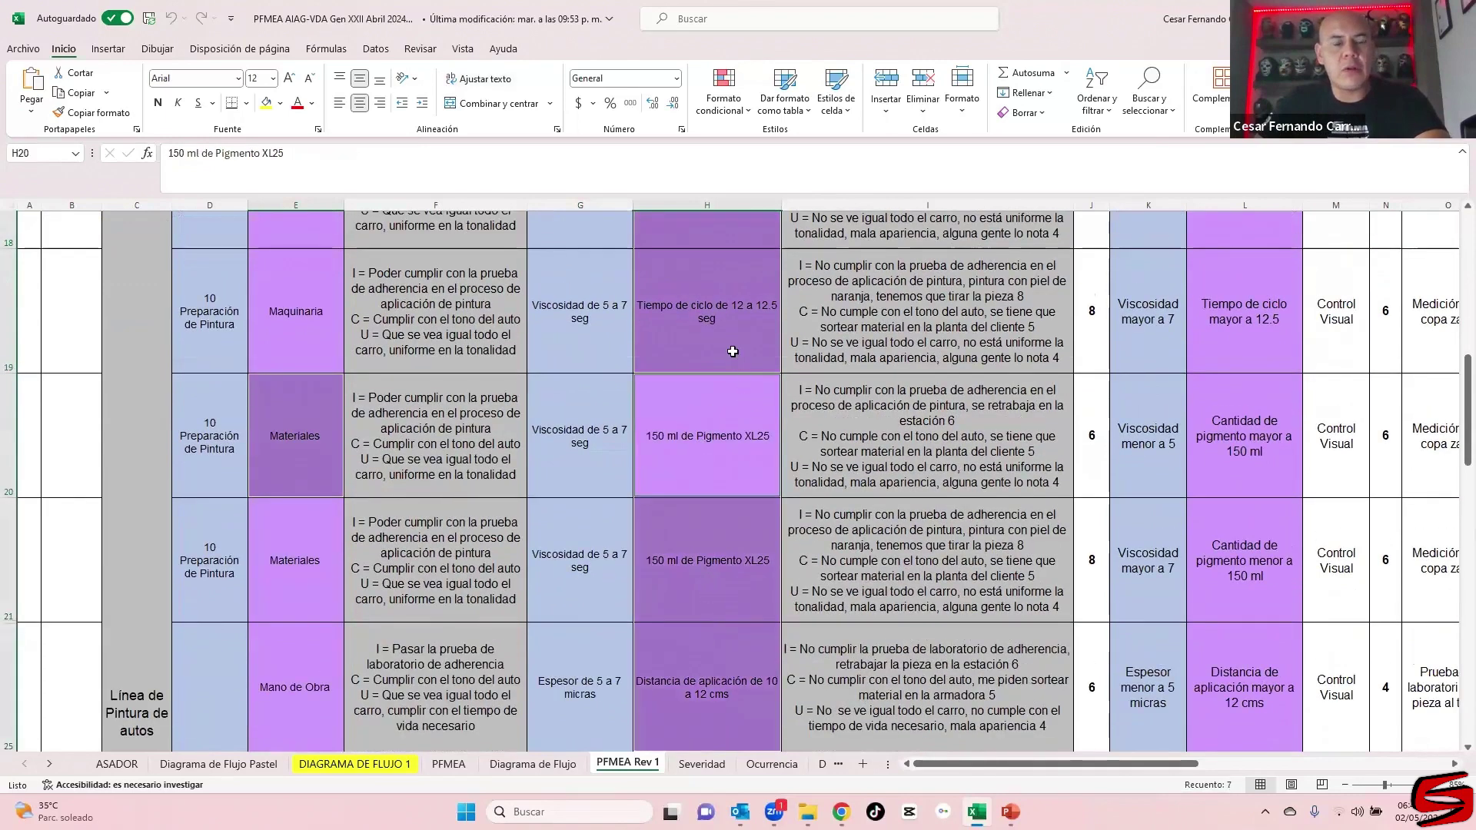
{"action": "scroll", "coordinate": [733, 342], "scroll_direction": "down", "scroll_amount": 2}
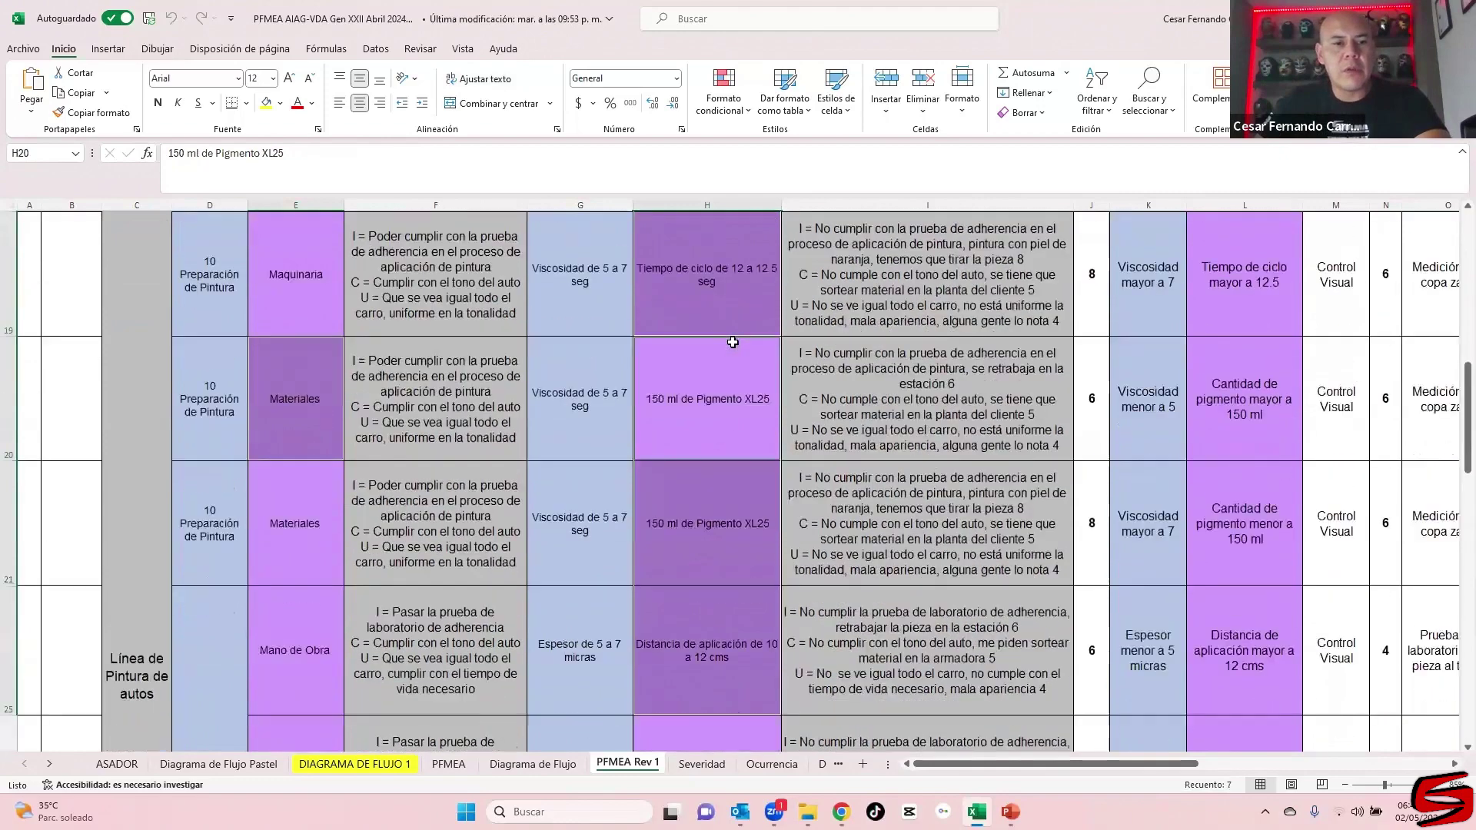
{"action": "left_click", "coordinate": [252, 535]}
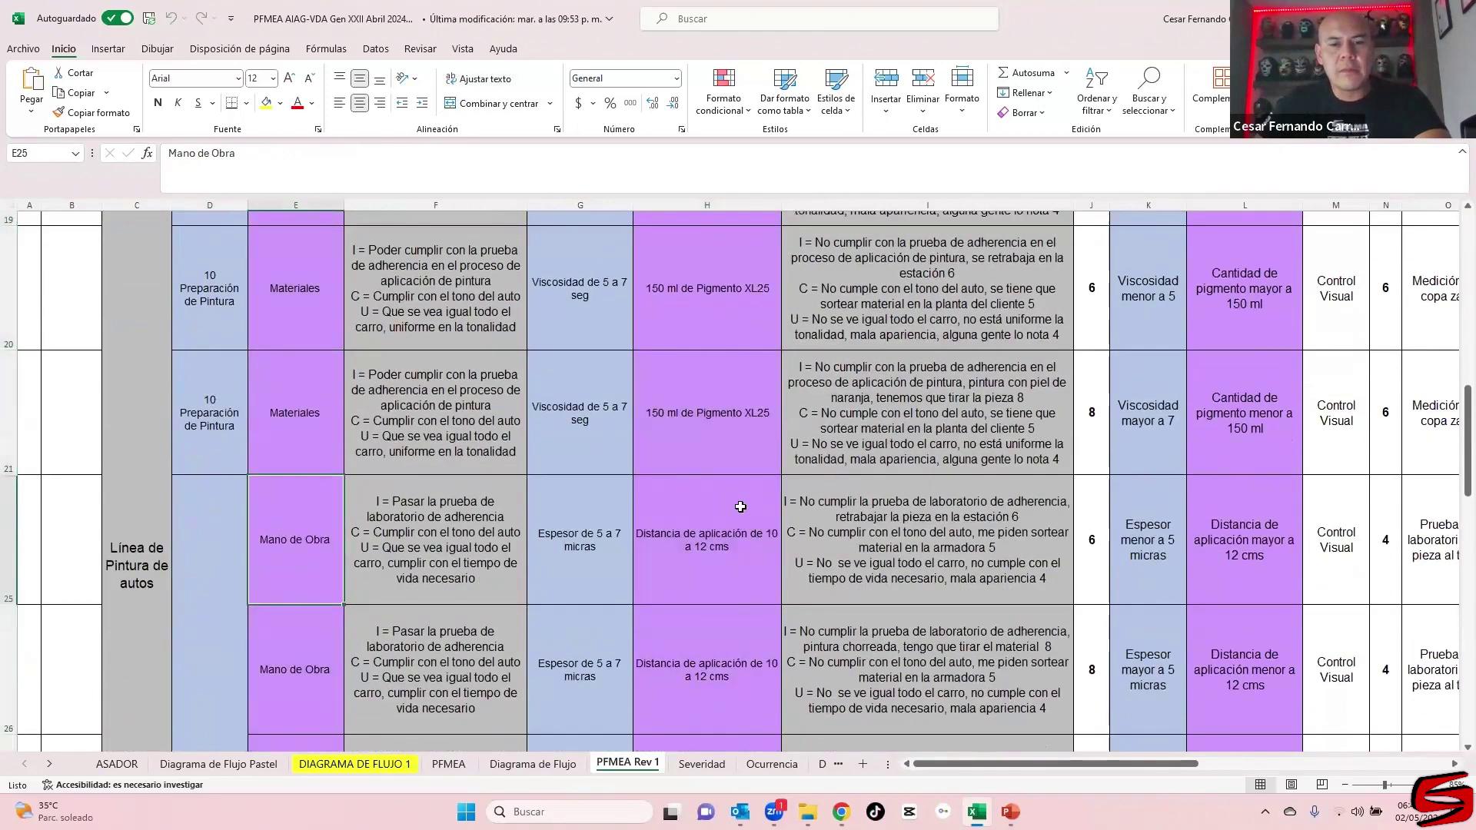
{"action": "left_click", "coordinate": [738, 566], "text": "ctrl"}
{"action": "left_click_drag", "start_coordinate": [738, 566], "coordinate": [733, 473]}
- Review the work element function header in H13 and the process characteristics listed in H16 to H18
{"action": "scroll", "coordinate": [731, 462], "scroll_direction": "up", "scroll_amount": 5}
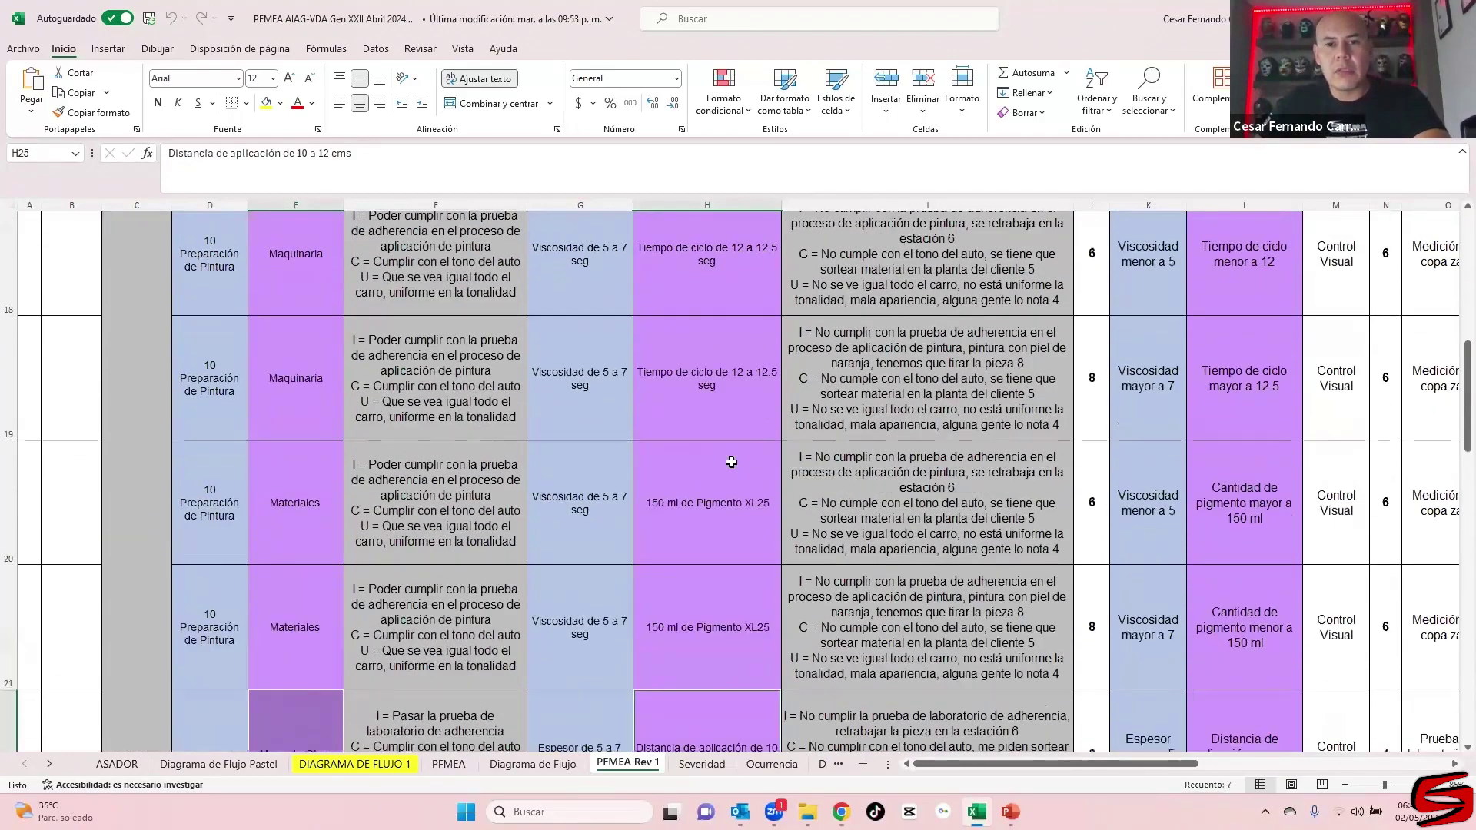
{"action": "scroll", "coordinate": [717, 439], "scroll_direction": "up", "scroll_amount": 2}
{"action": "left_click", "coordinate": [720, 495]}
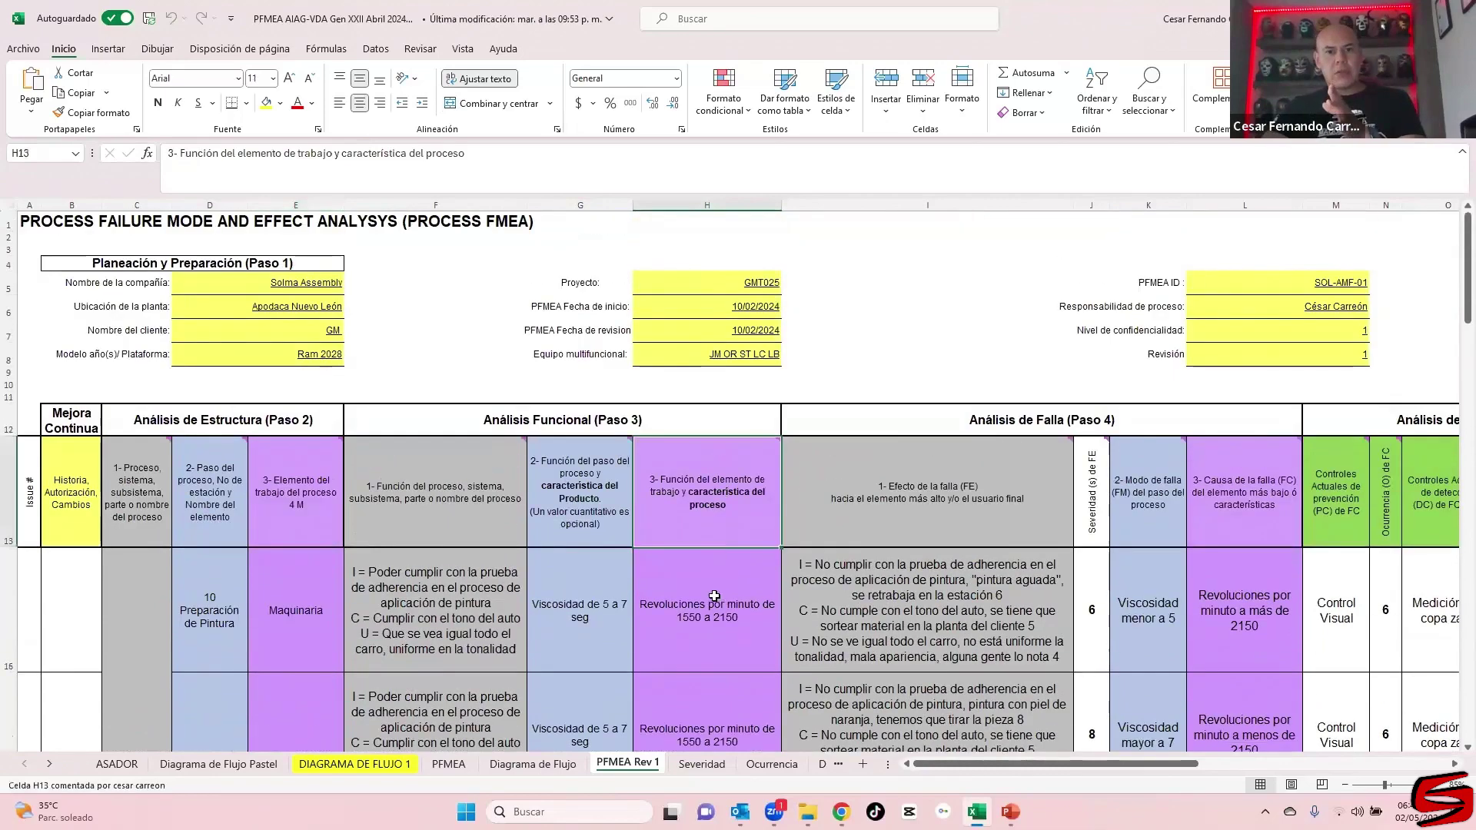
{"action": "left_click", "coordinate": [715, 600]}
{"action": "scroll", "coordinate": [716, 600], "scroll_direction": "down", "scroll_amount": 1}
{"action": "left_click_drag", "start_coordinate": [716, 596], "coordinate": [722, 642]}
{"action": "scroll", "coordinate": [722, 642], "scroll_direction": "down", "scroll_amount": 1}
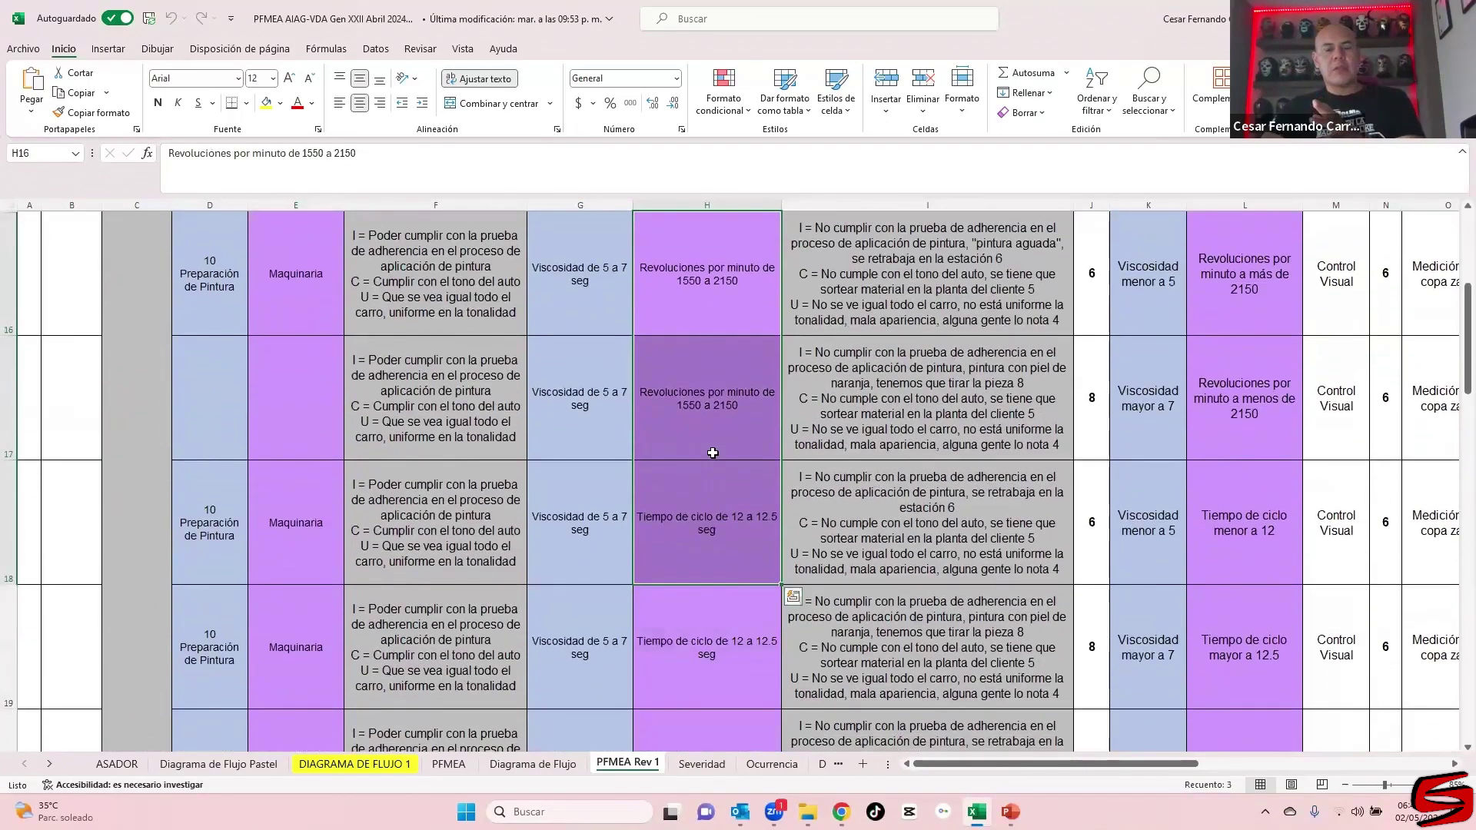
{"action": "scroll", "coordinate": [708, 545], "scroll_direction": "up", "scroll_amount": 1}
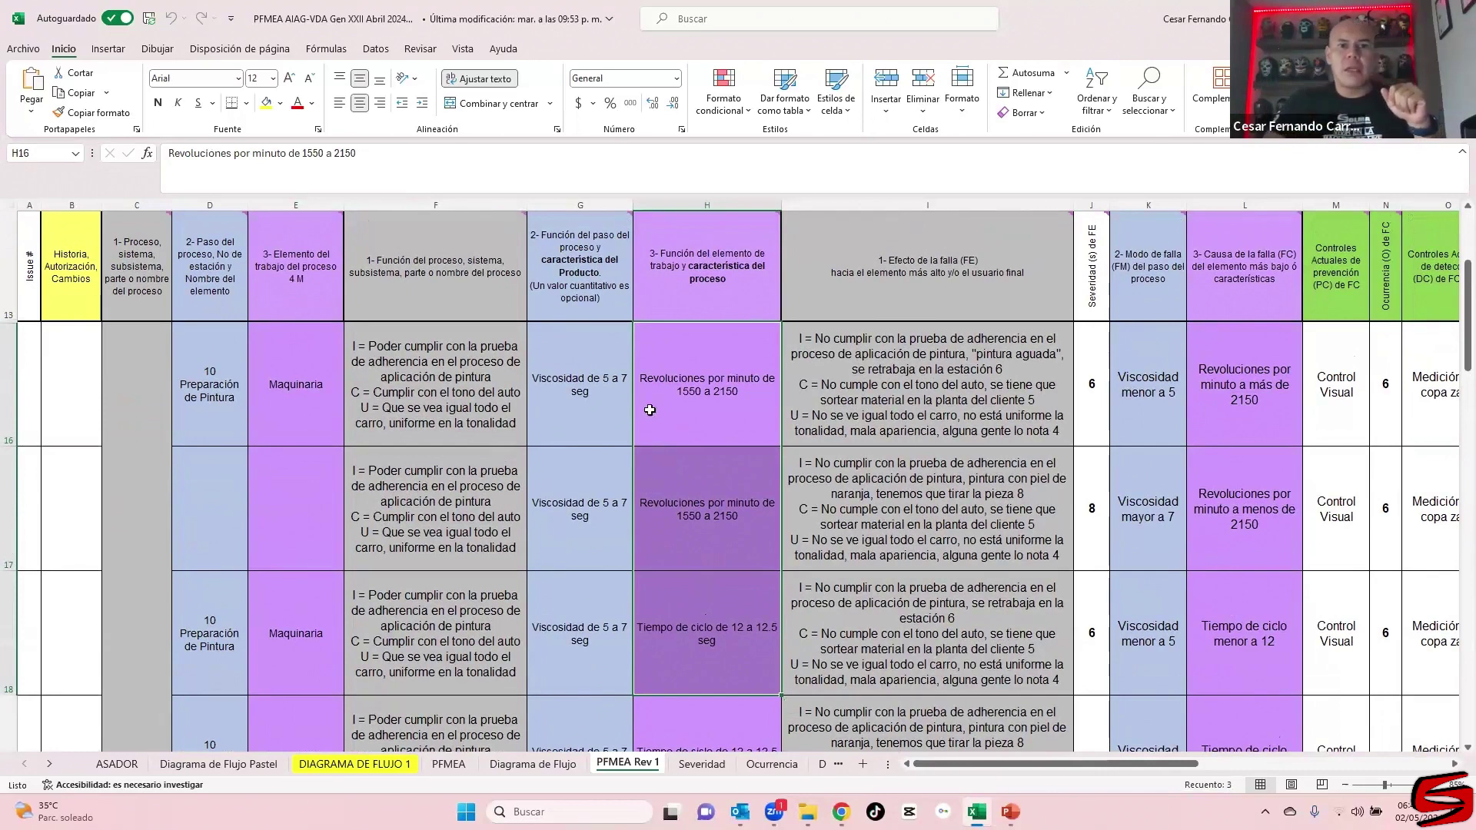
- Compare the product characteristics in column G with the process characteristics in column H from row 16 down
{"action": "left_click_drag", "start_coordinate": [608, 403], "coordinate": [585, 644]}
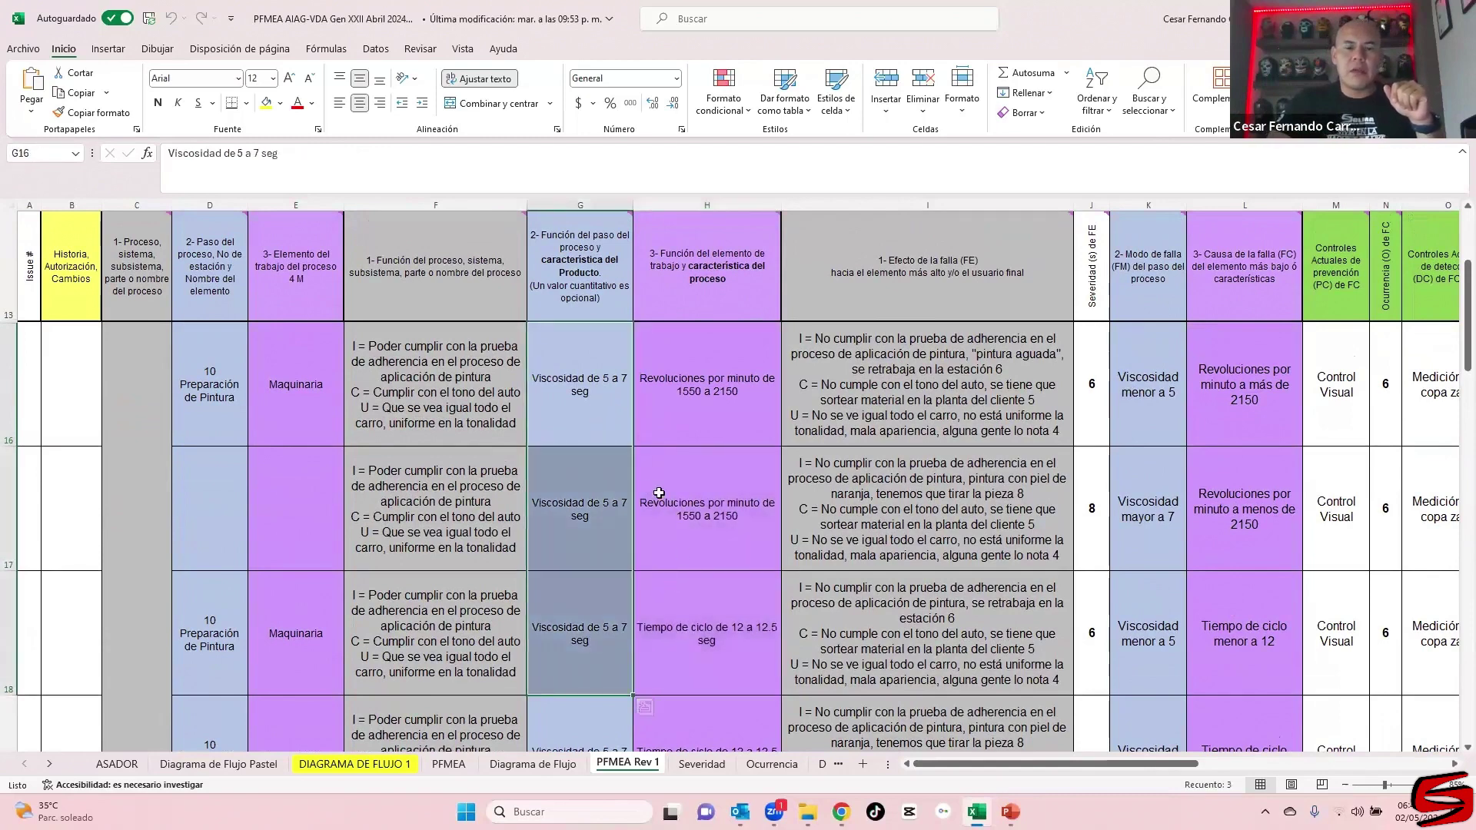
{"action": "left_click_drag", "start_coordinate": [589, 387], "coordinate": [671, 626]}
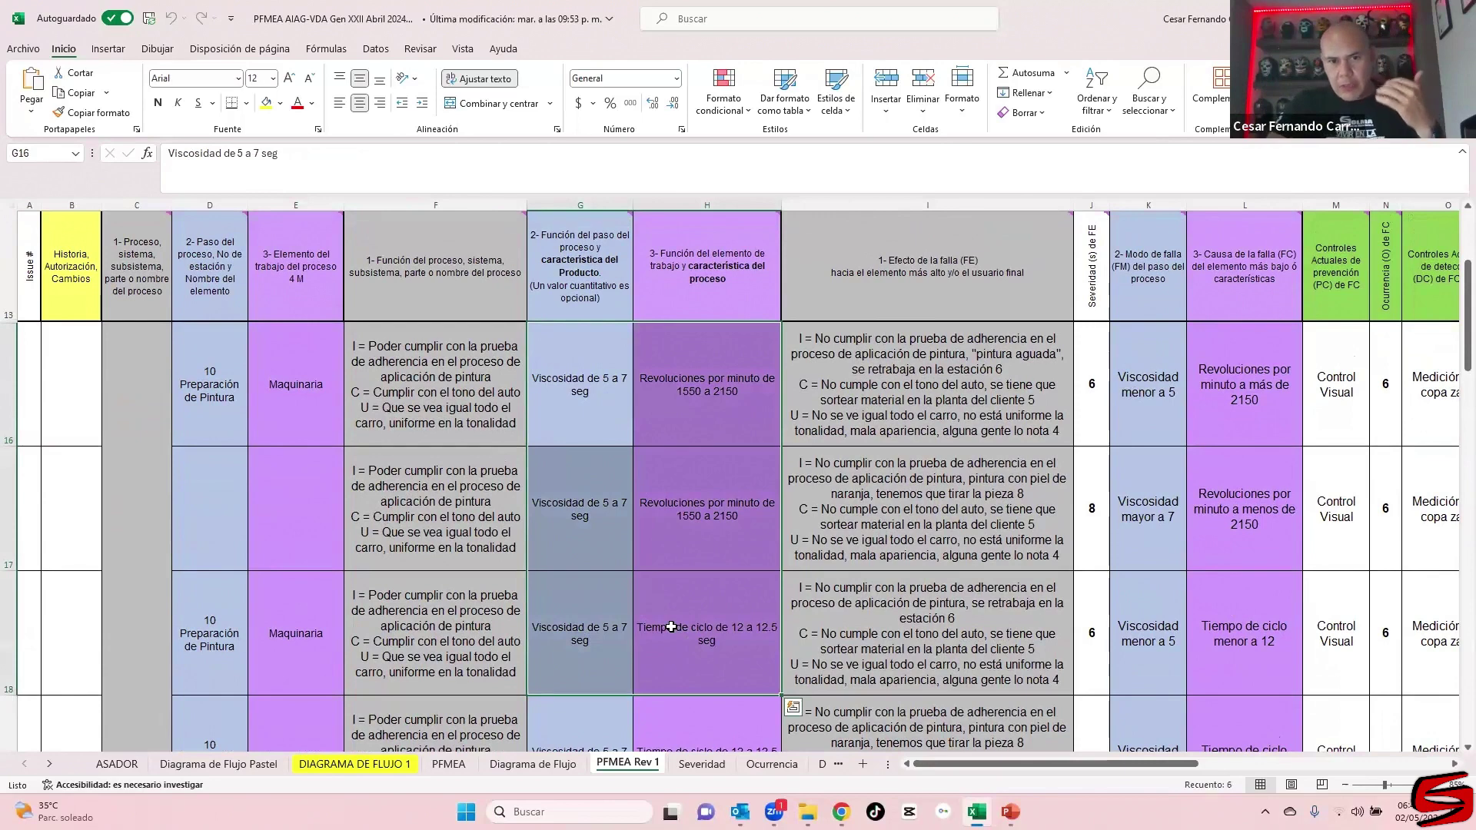
{"action": "left_click_drag", "start_coordinate": [702, 370], "coordinate": [677, 645]}
{"action": "left_click", "coordinate": [588, 383]}
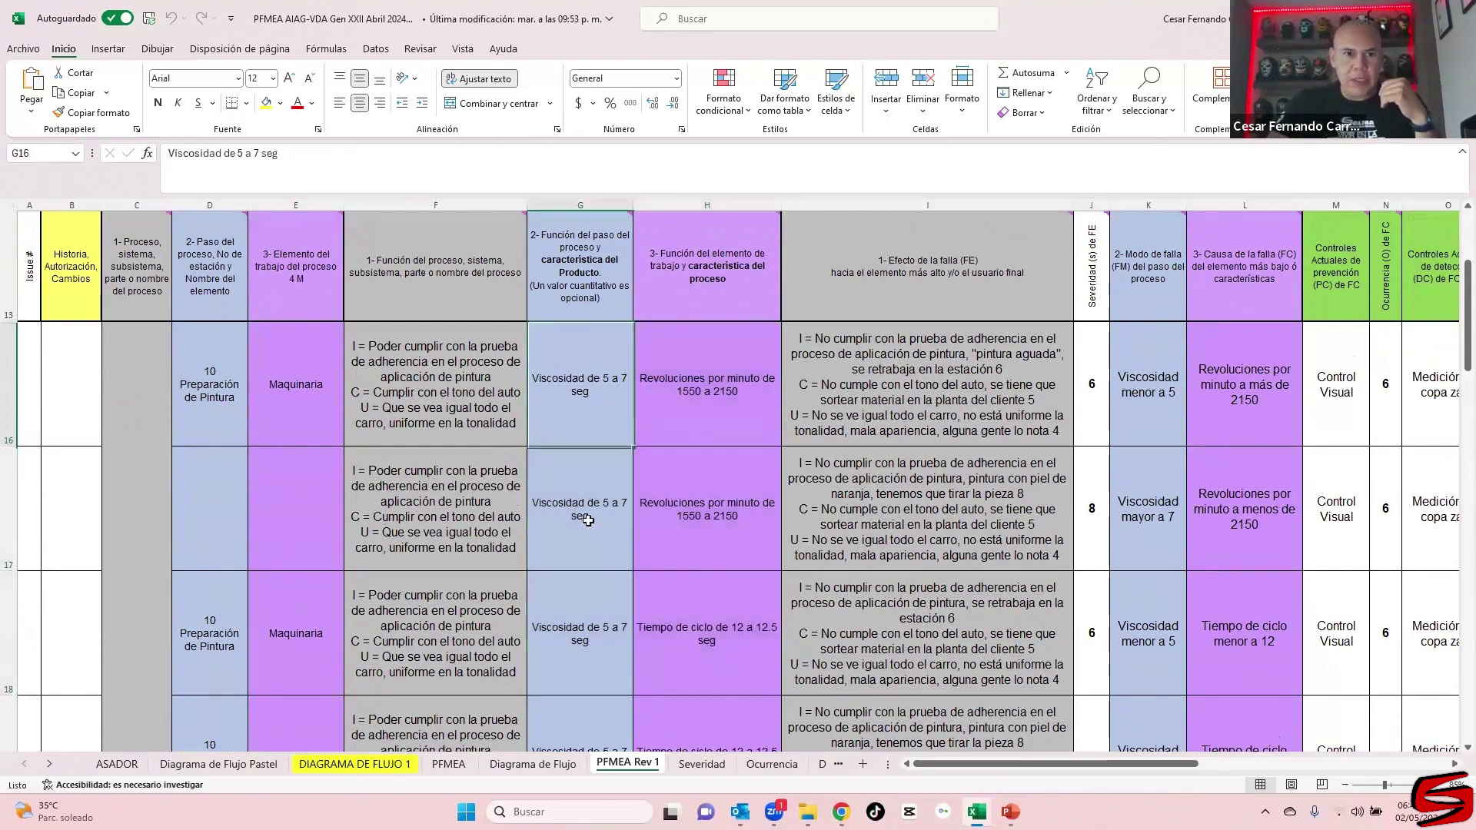
{"action": "left_click_drag", "start_coordinate": [588, 521], "coordinate": [593, 697]}
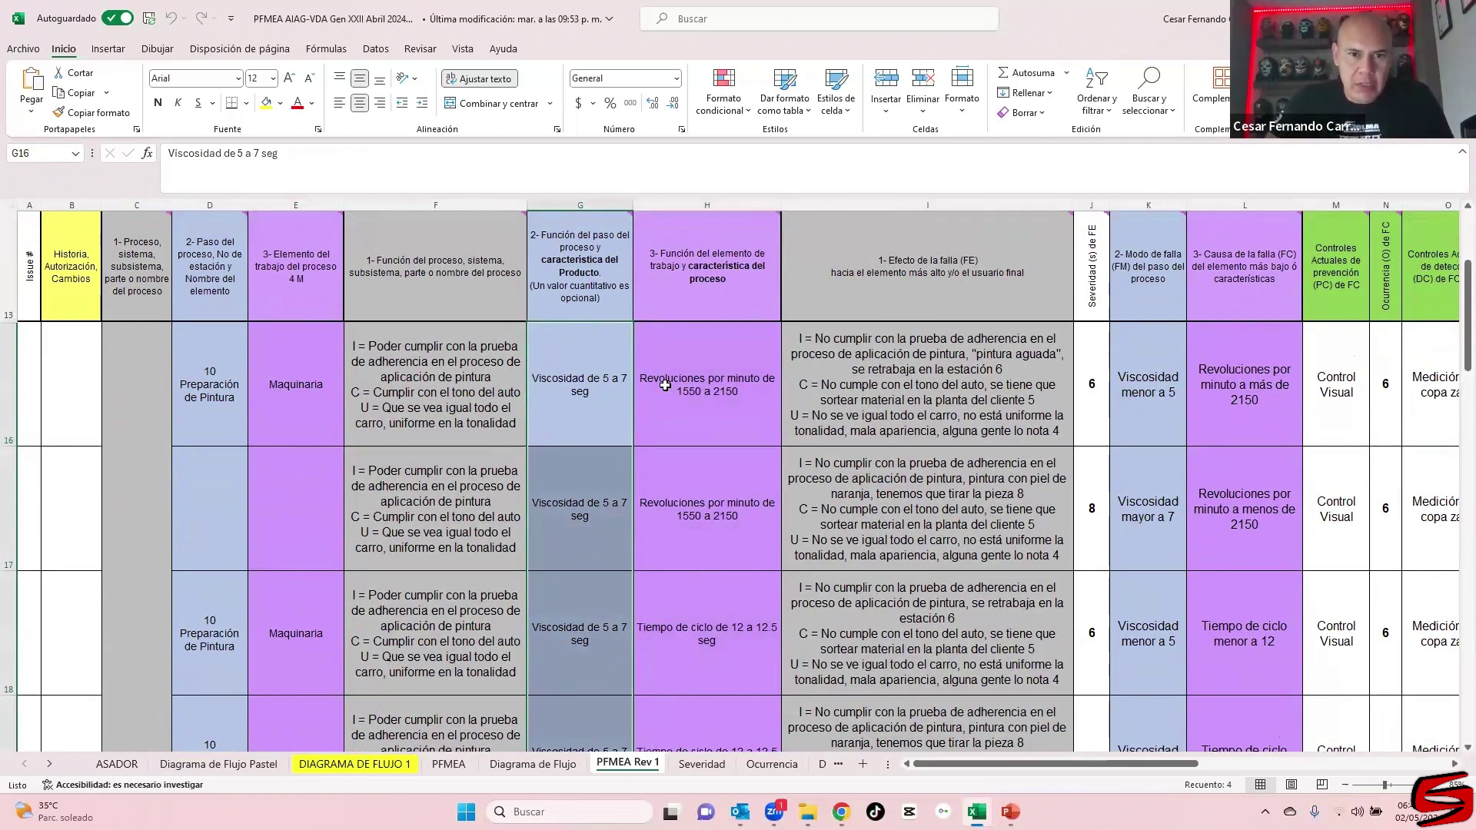
{"action": "left_click_drag", "start_coordinate": [704, 384], "coordinate": [665, 697]}
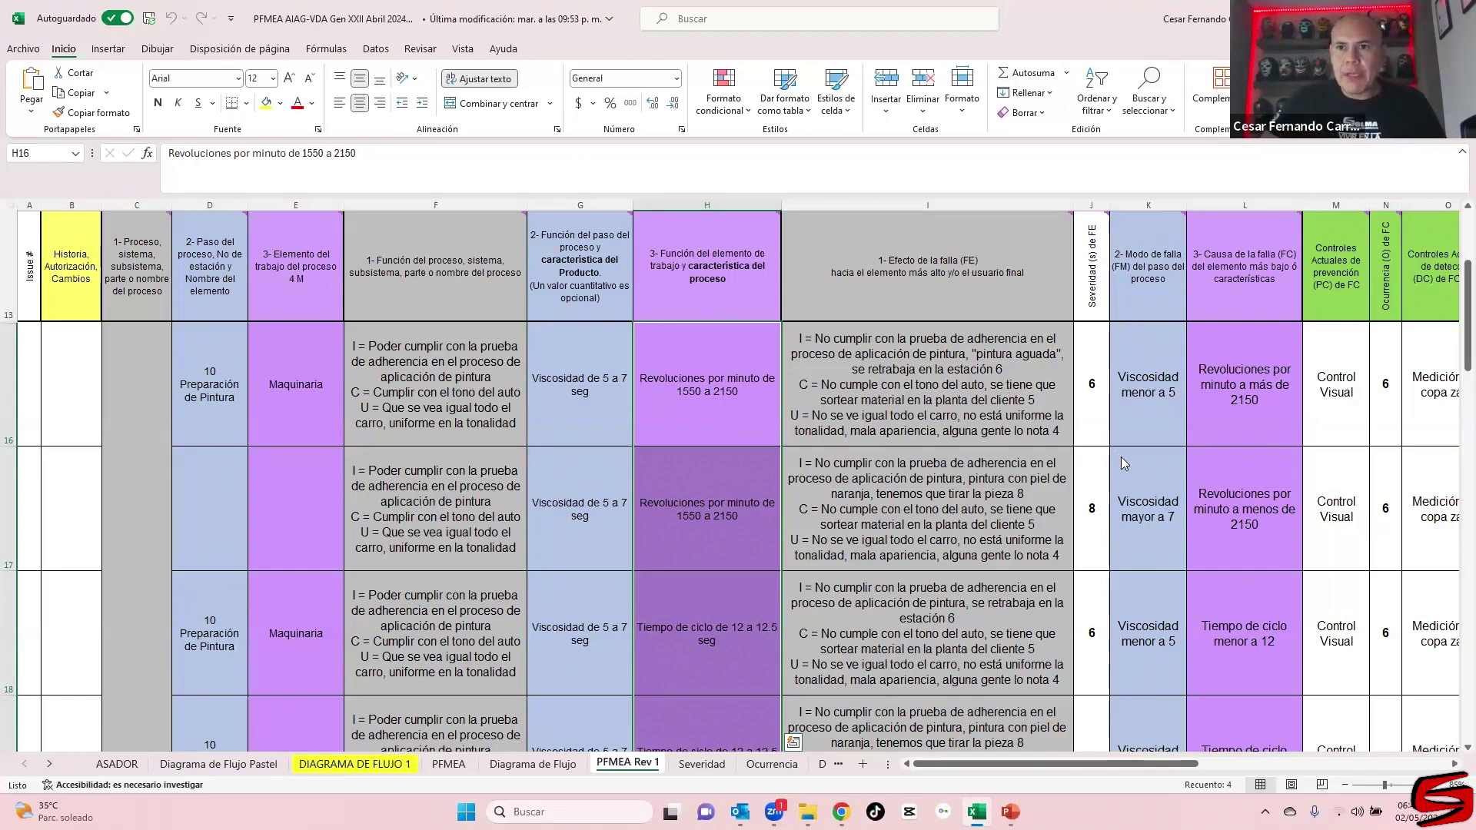
- Highlight the three Análisis Funcional (Paso 3) columns one at a time: G, F and H
{"action": "scroll", "coordinate": [1457, 204], "scroll_direction": "up", "scroll_amount": 1}
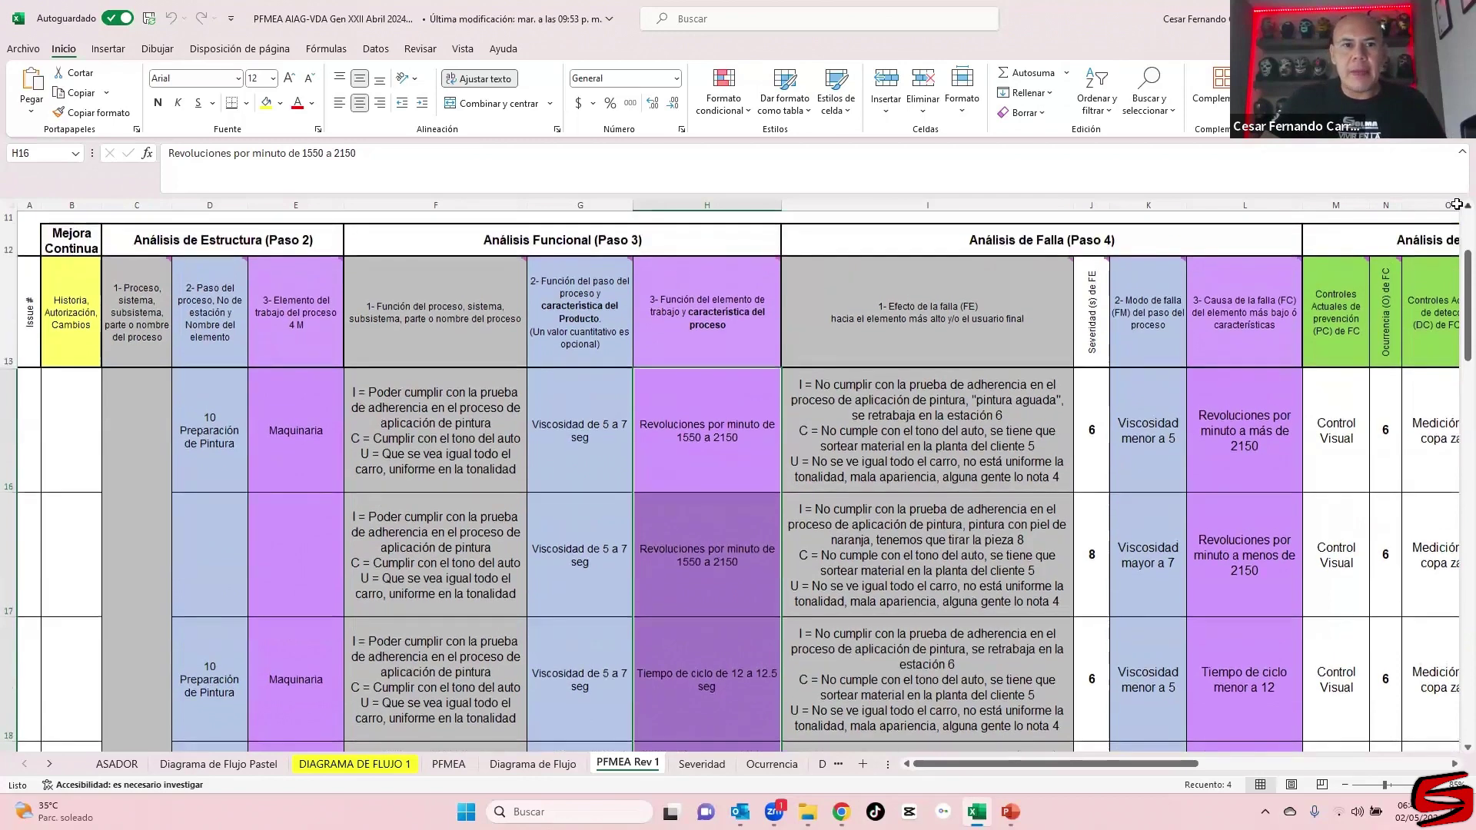
{"action": "left_click", "coordinate": [566, 240]}
{"action": "left_click", "coordinate": [563, 195]}
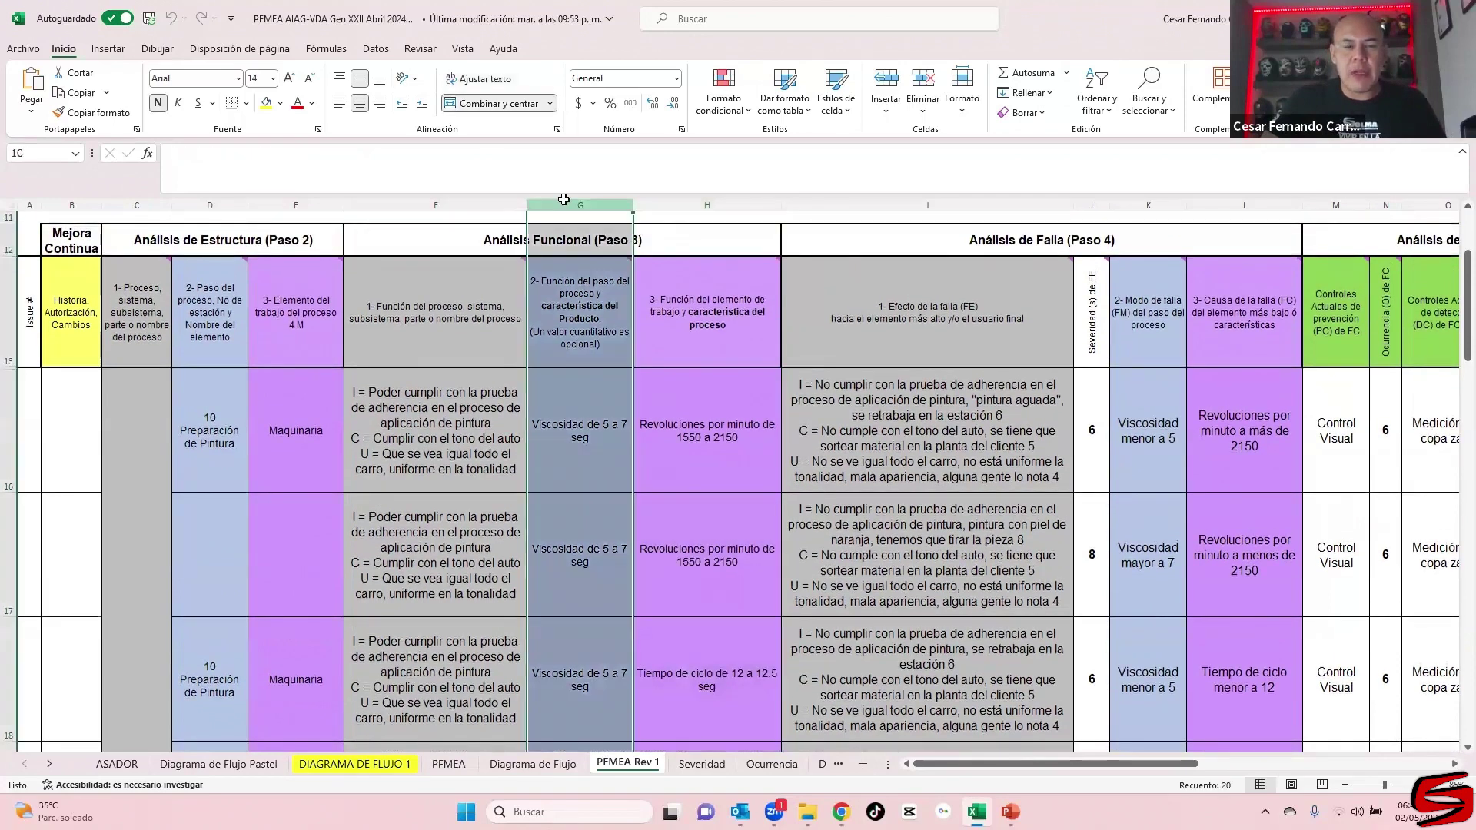
{"action": "left_click", "coordinate": [471, 204]}
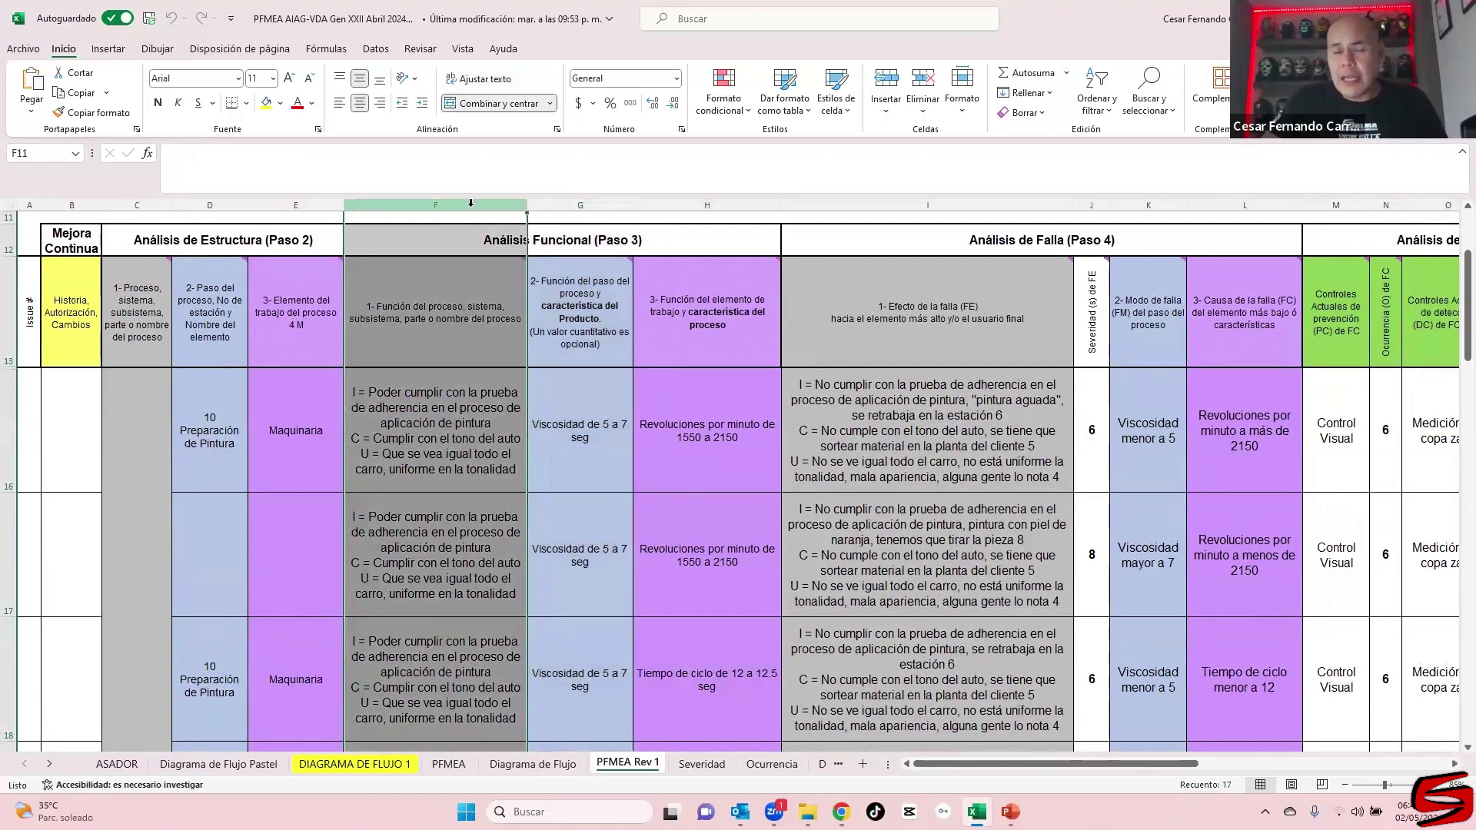
{"action": "left_click", "coordinate": [693, 205]}
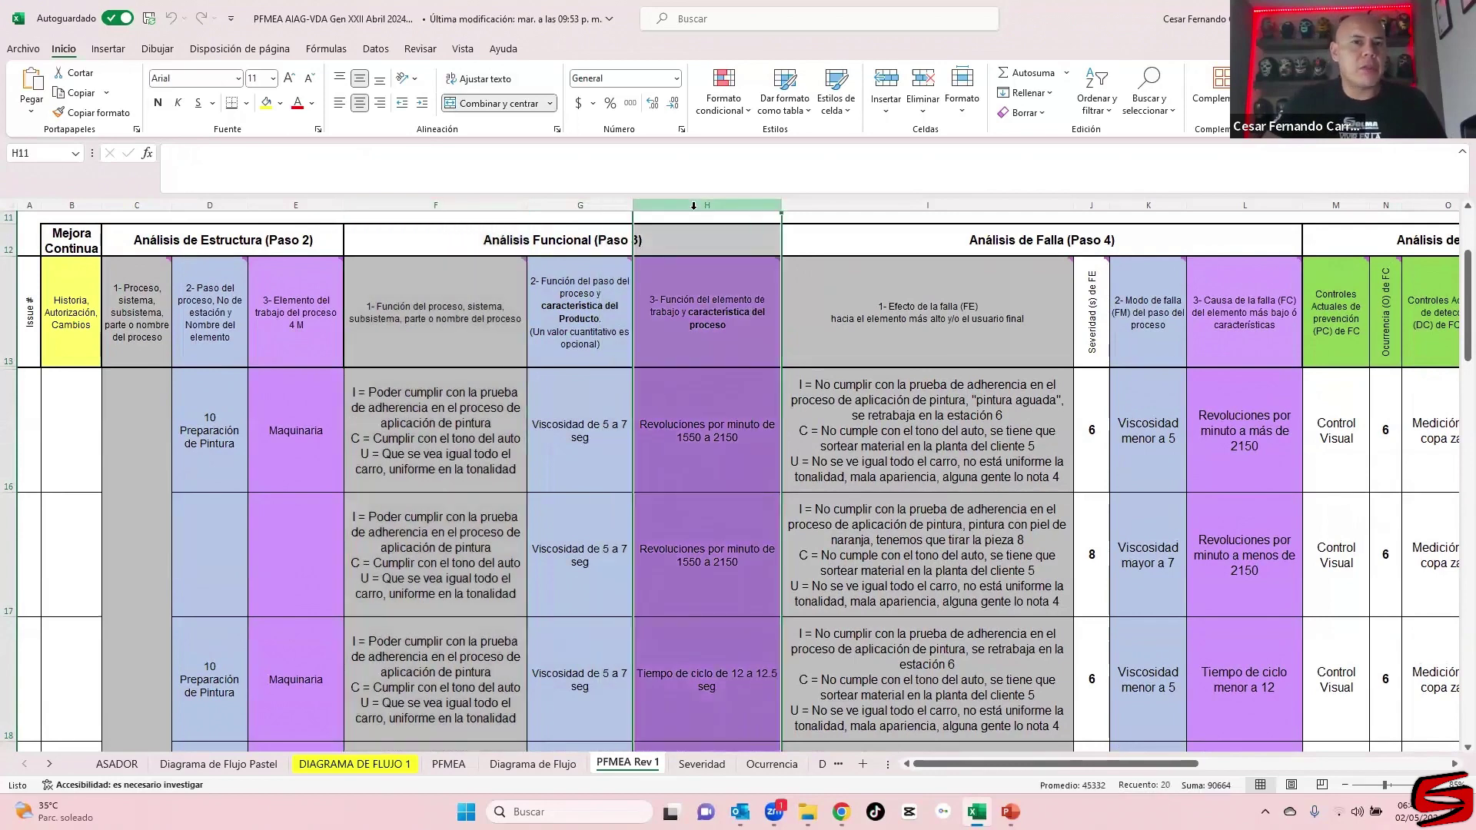